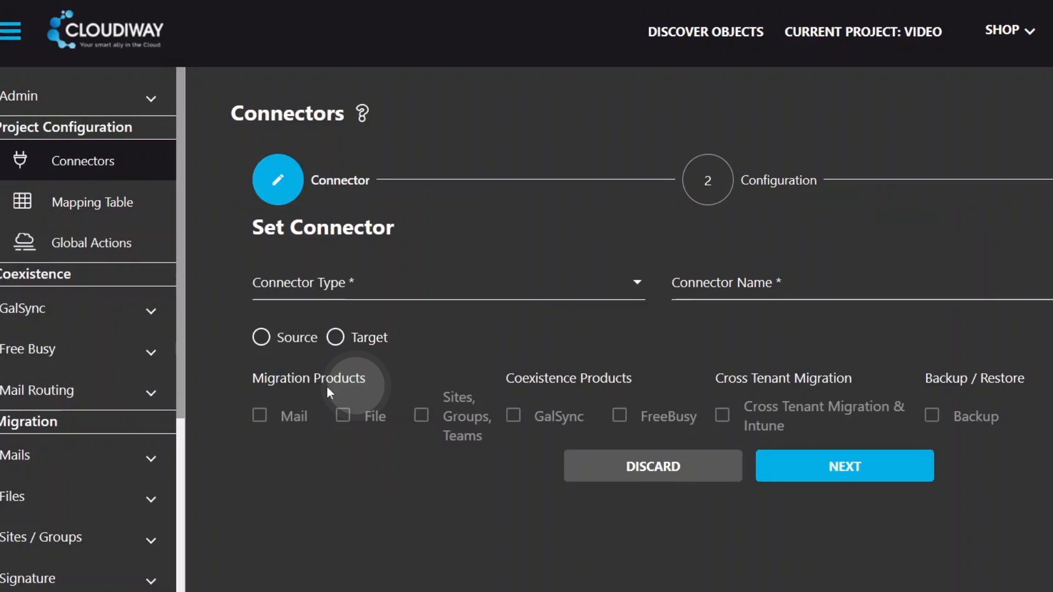
Step: Create a Microsoft365 Source connector named source tenant for Cross Tenant Migration & Intune
click(334, 300)
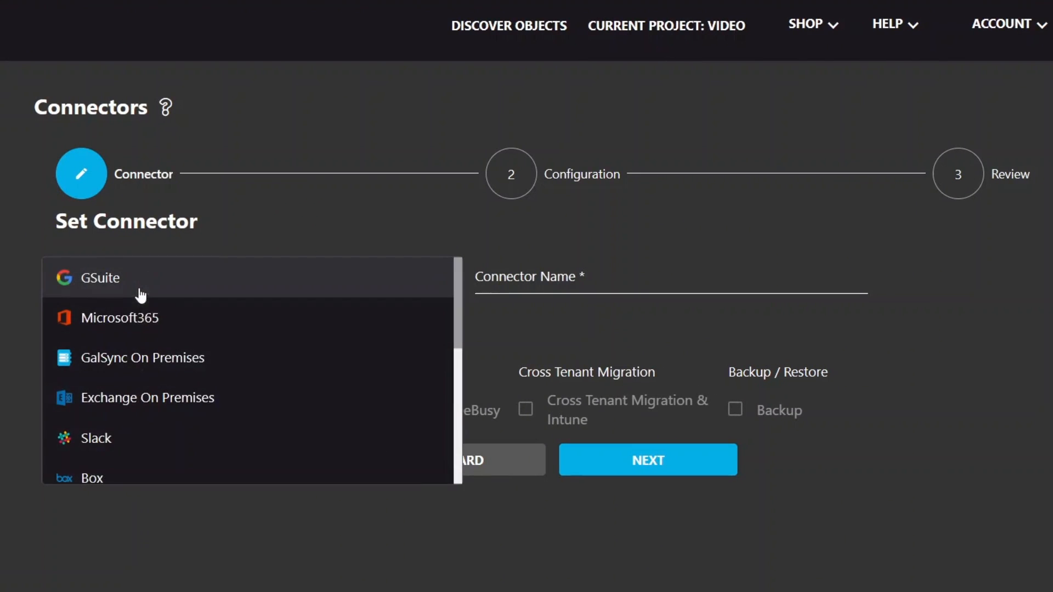
click(169, 321)
click(511, 277)
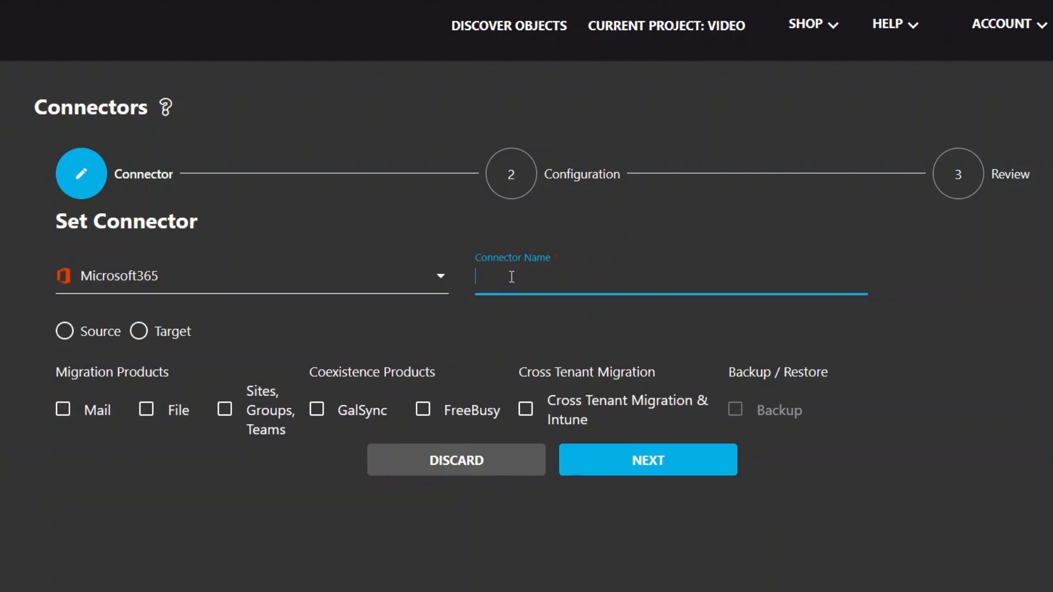
click(103, 334)
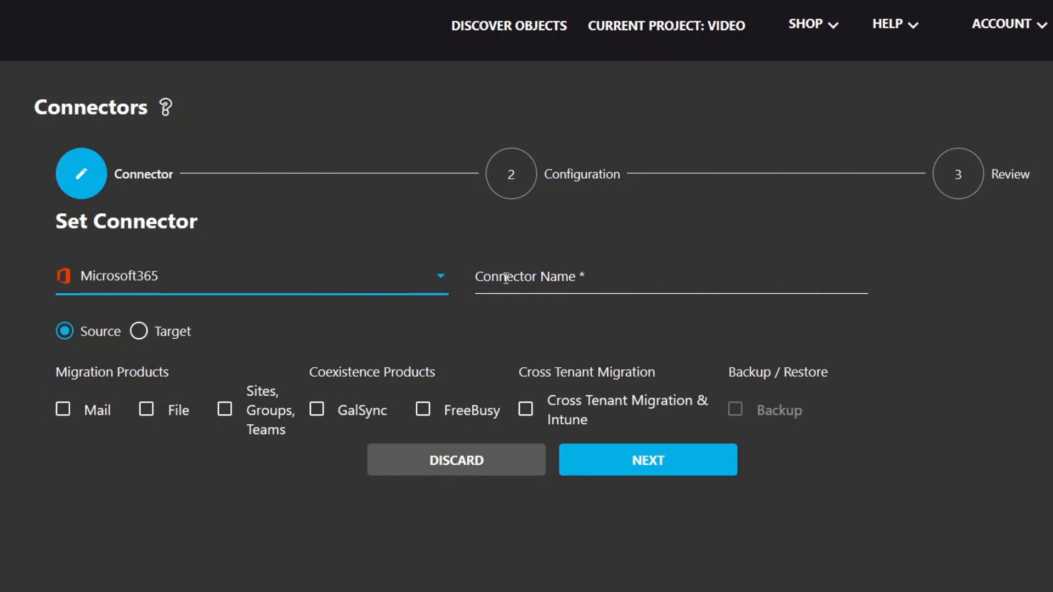
click(511, 277)
text(s)
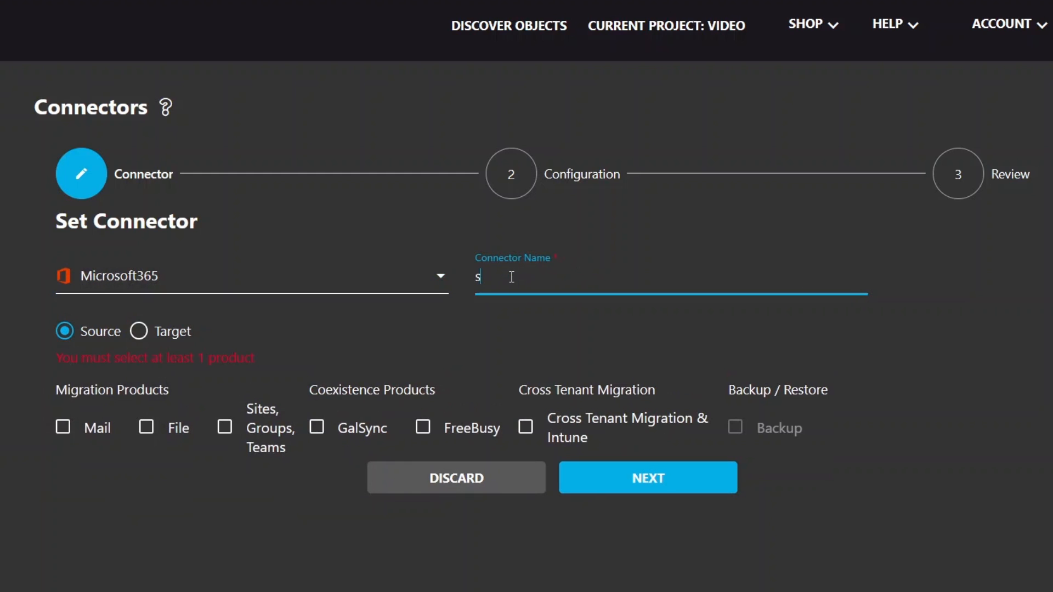
text(oure)
click(526, 427)
click(607, 460)
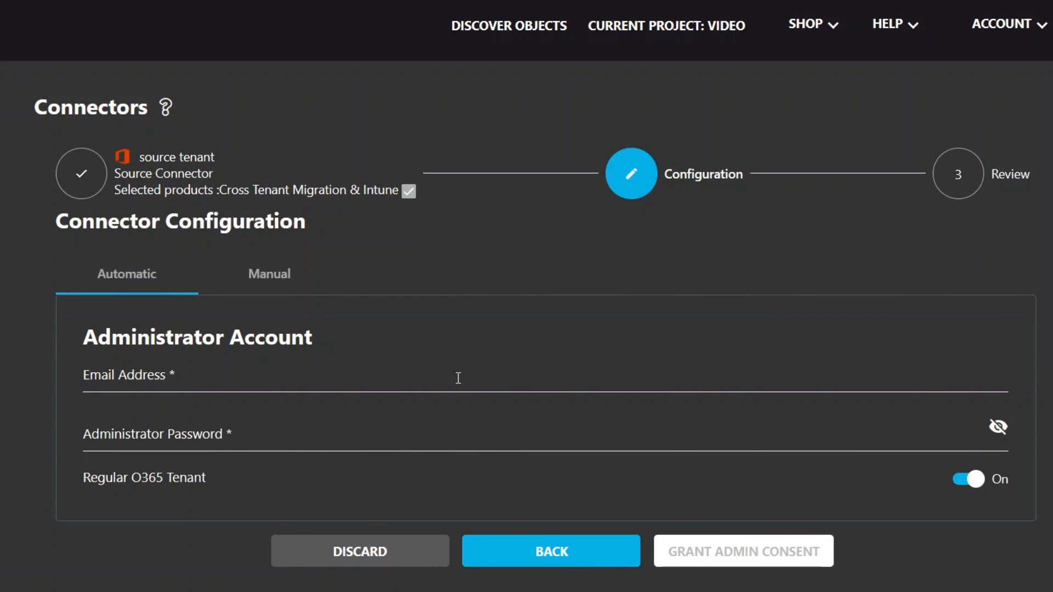
Step: Fill in the source tenant administrator's e-mail and password, then request admin consent
click(458, 377)
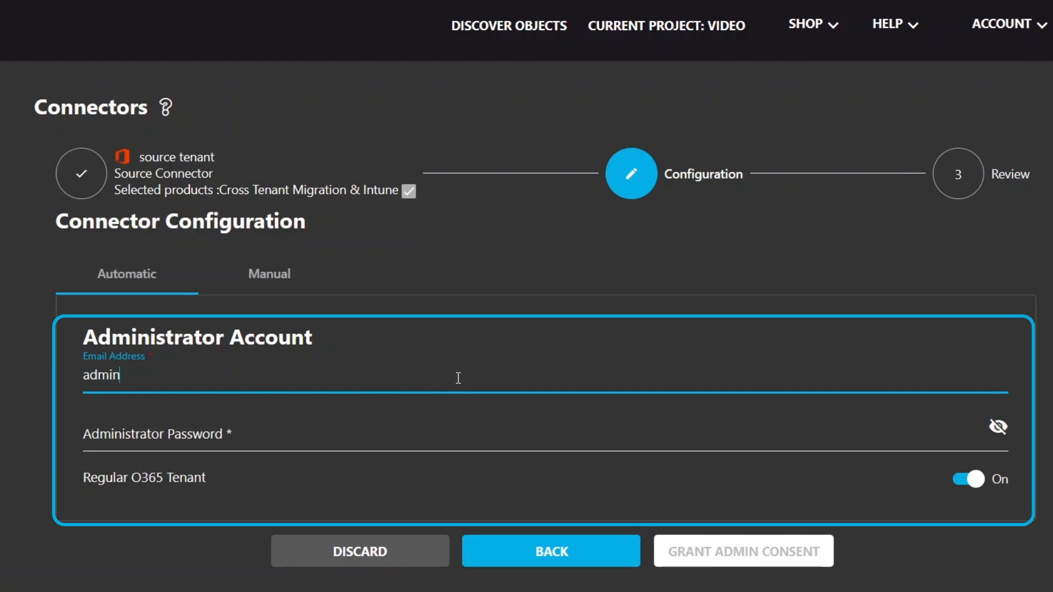
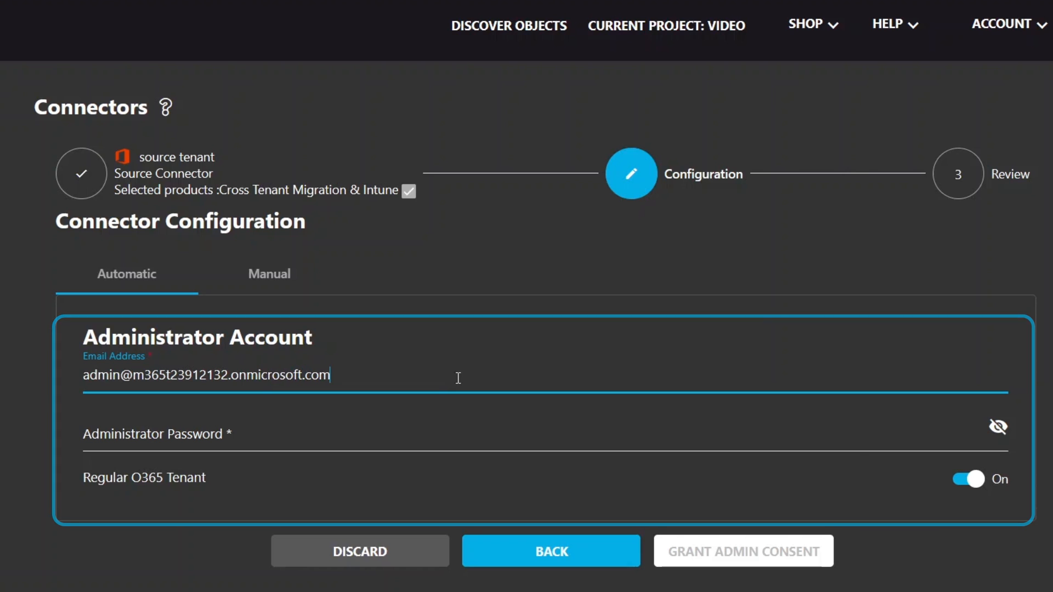
click(452, 430)
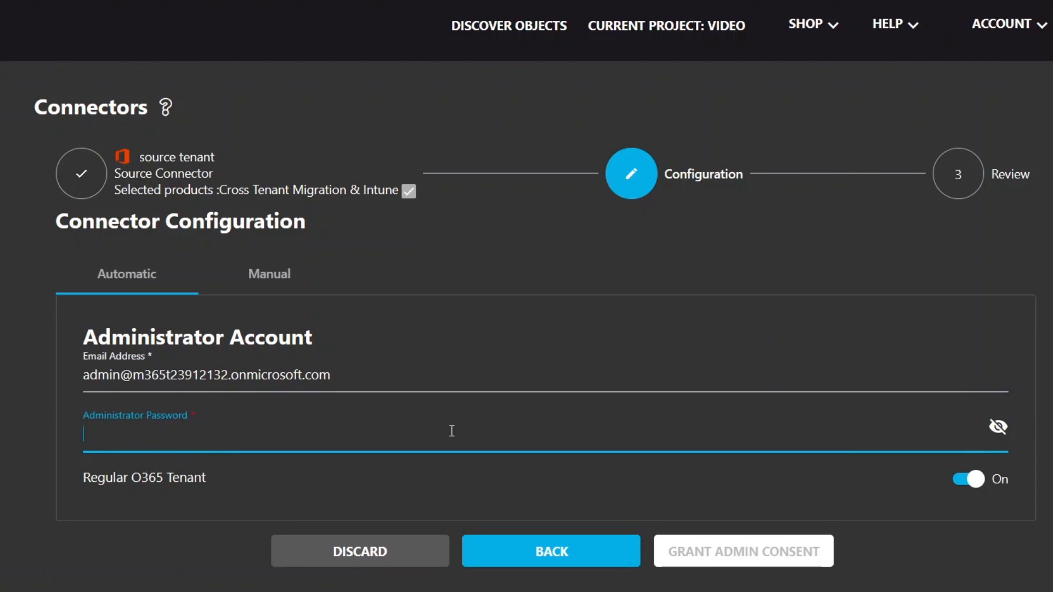
key(ctrl+v)
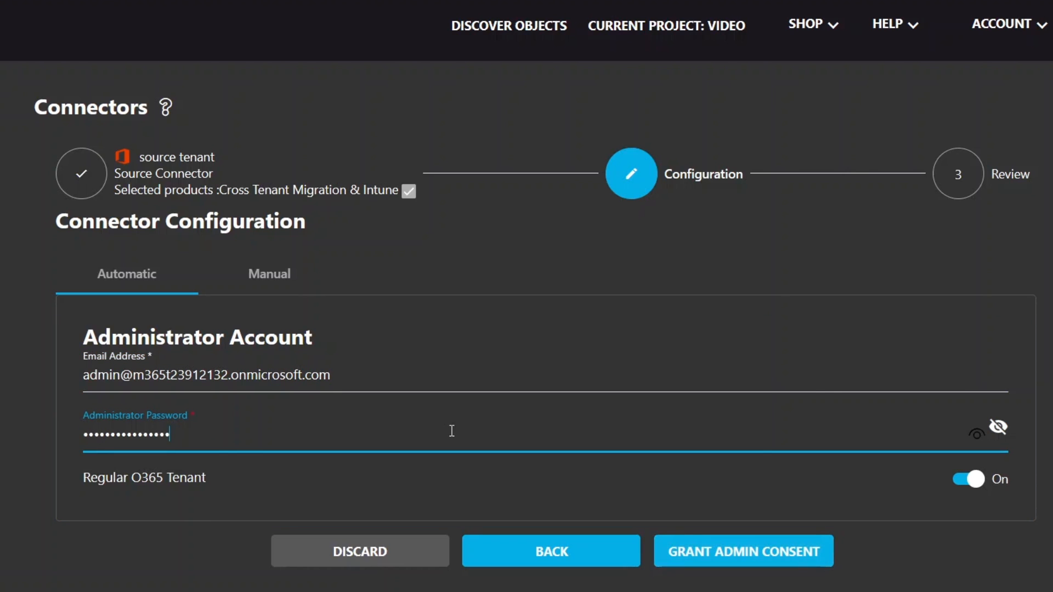
click(693, 546)
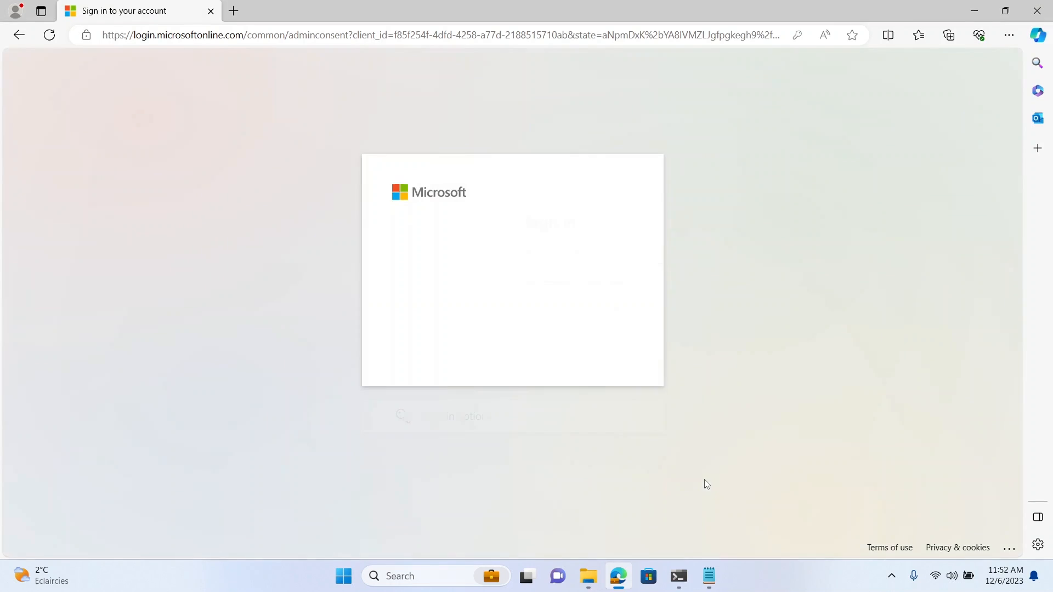
Step: Sign in as the source administrator and accept the Cloudiway Cross Tenant Source permissions
text(ad)
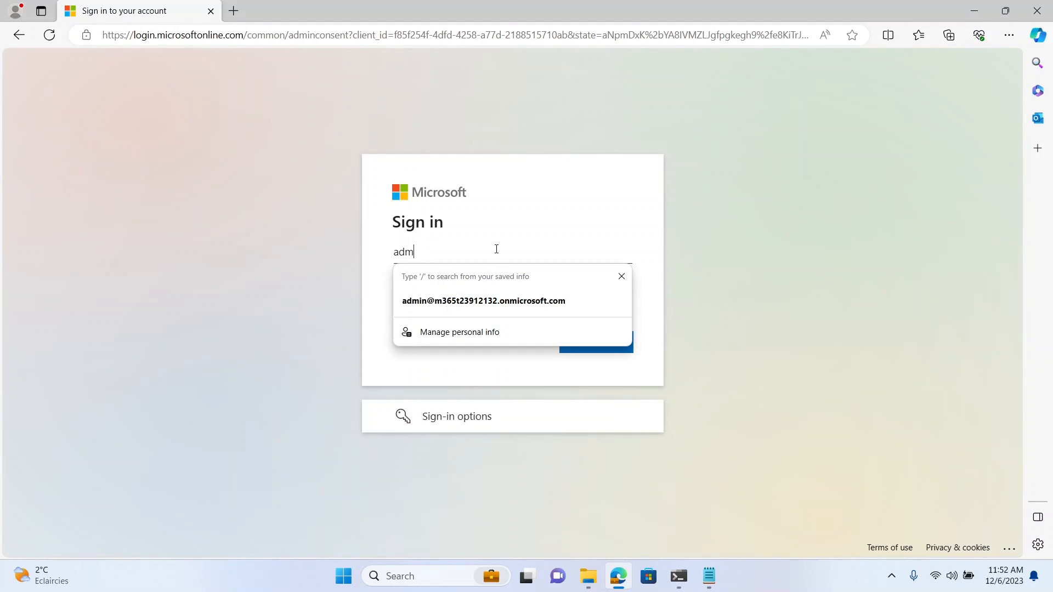
click(490, 301)
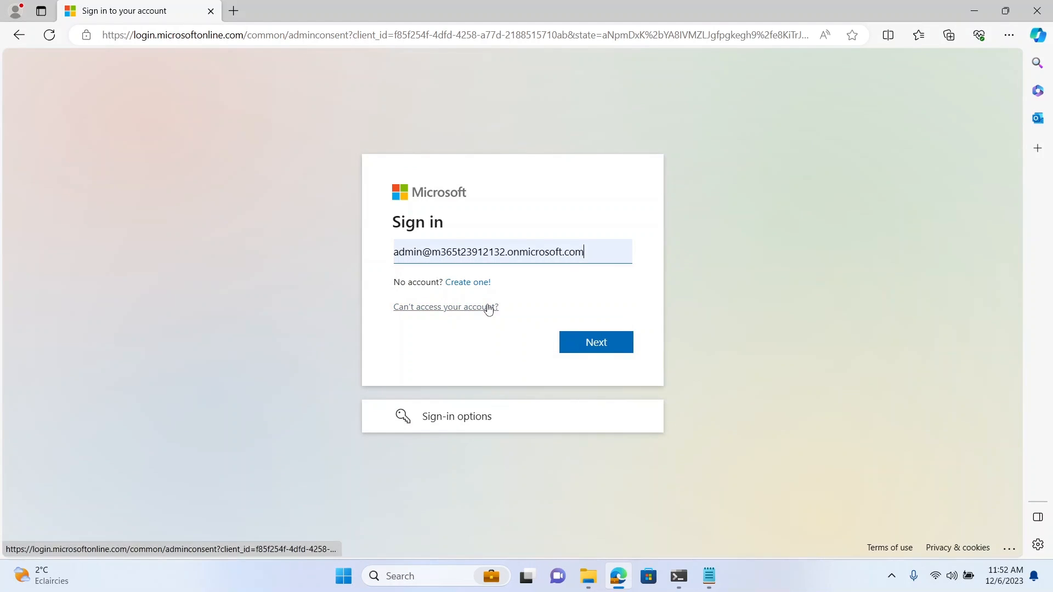
click(577, 340)
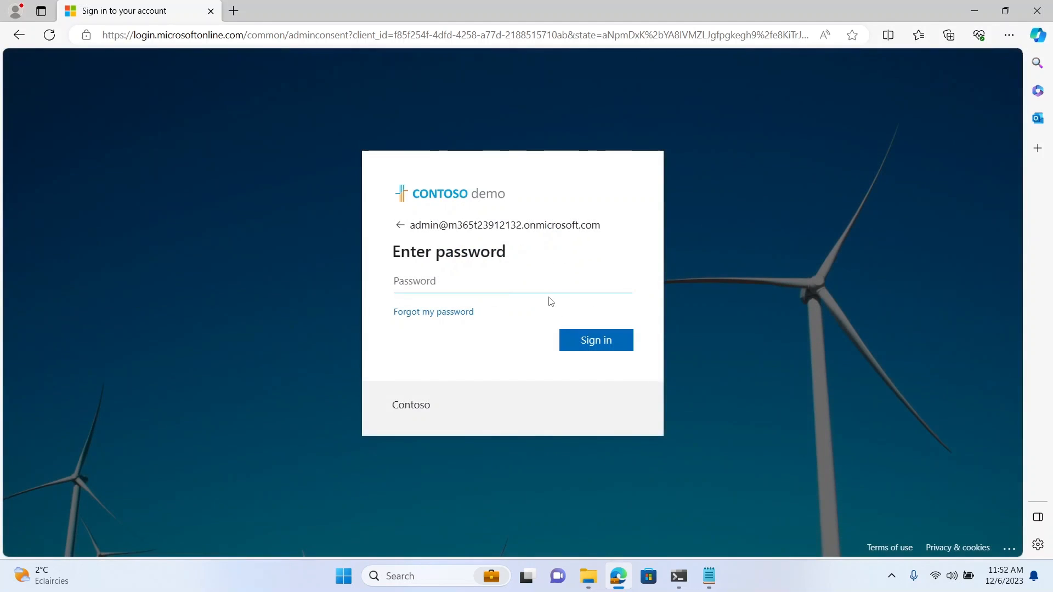
key(ctrl+v)
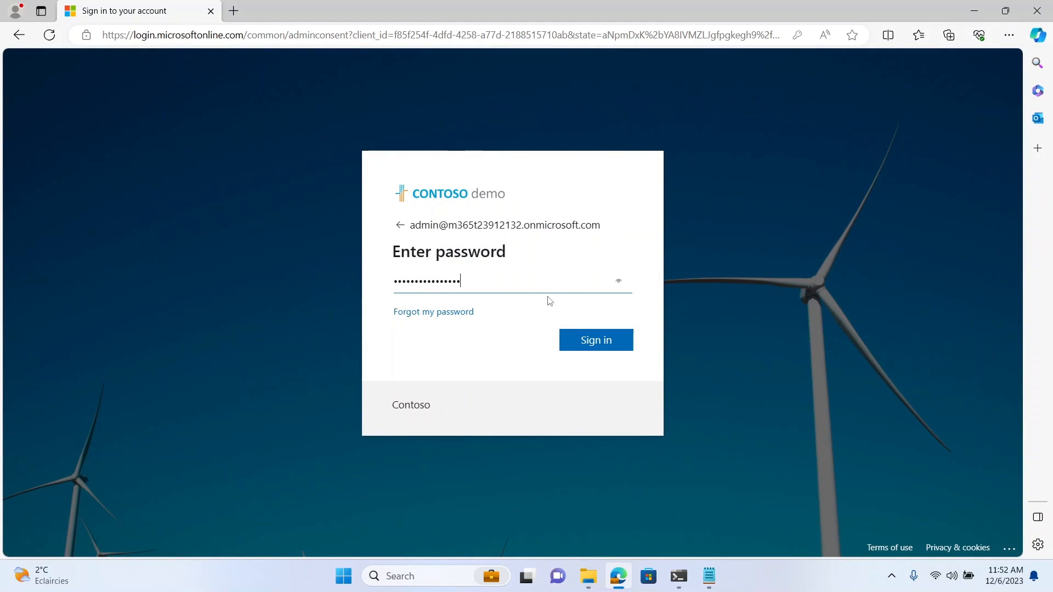
click(583, 341)
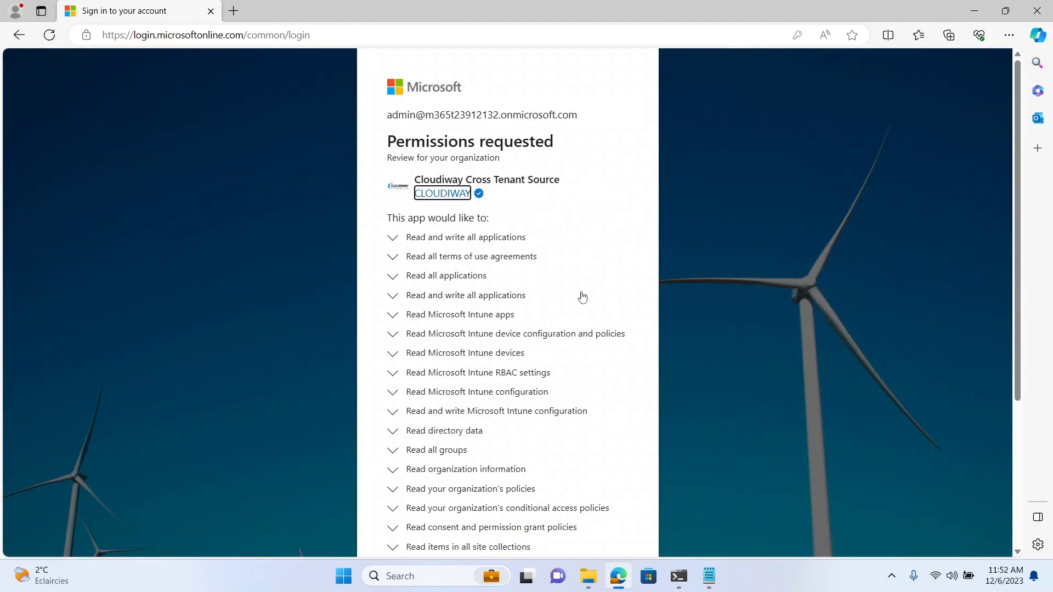
scroll(570, 305, down, 4)
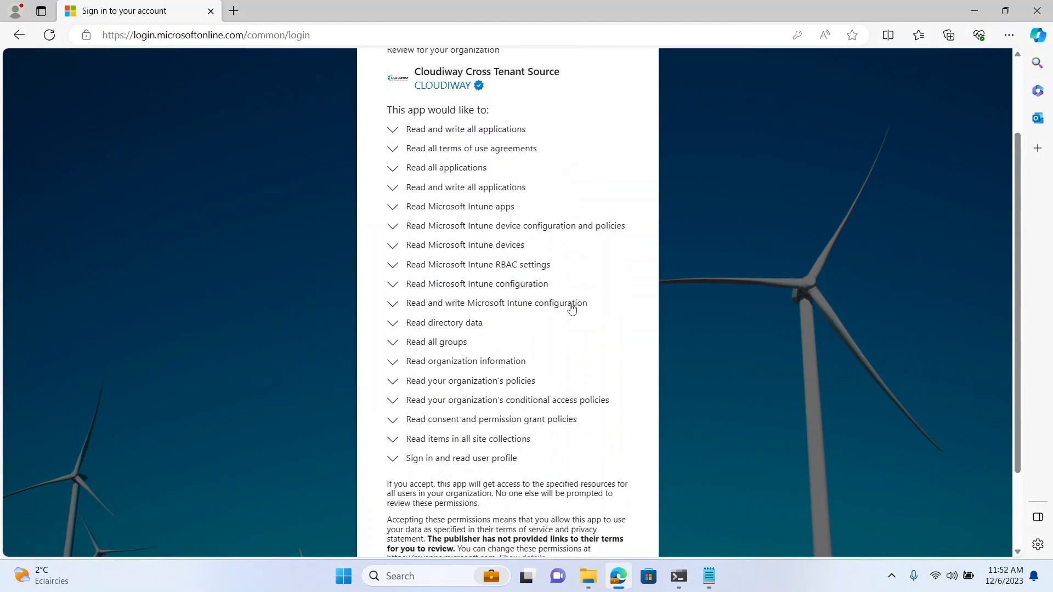
click(566, 487)
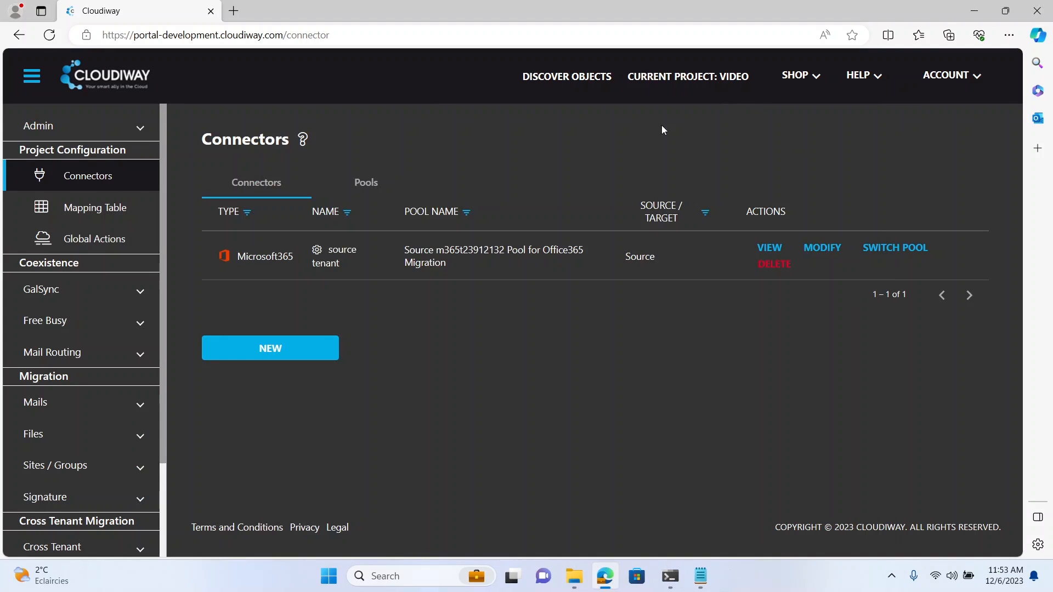
Step: Add a Microsoft365 Target connector named 'target tenant' with Cross Tenant Migration & Intune
click(274, 342)
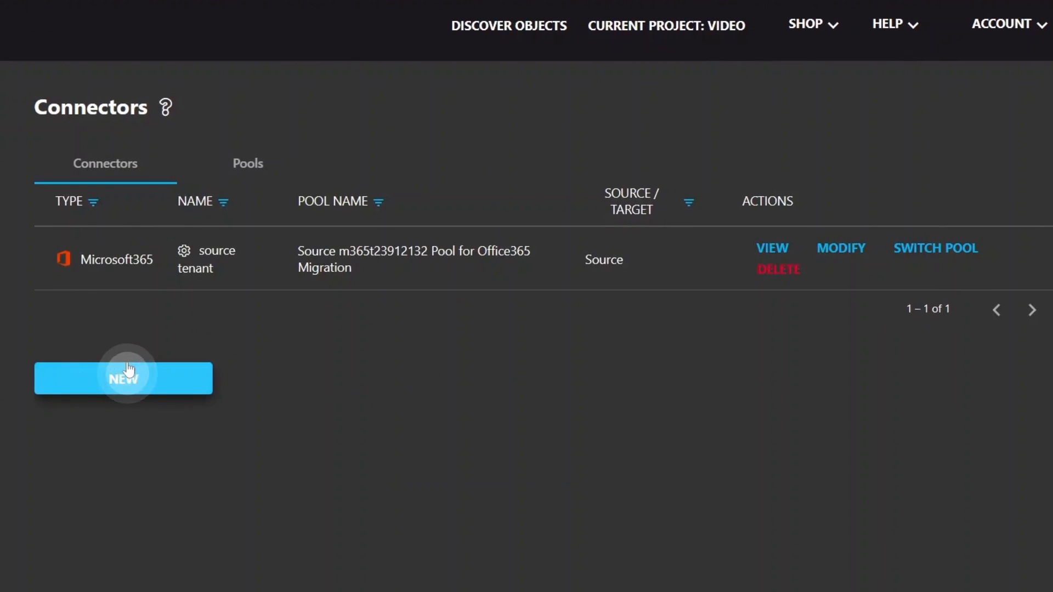
click(82, 274)
click(88, 315)
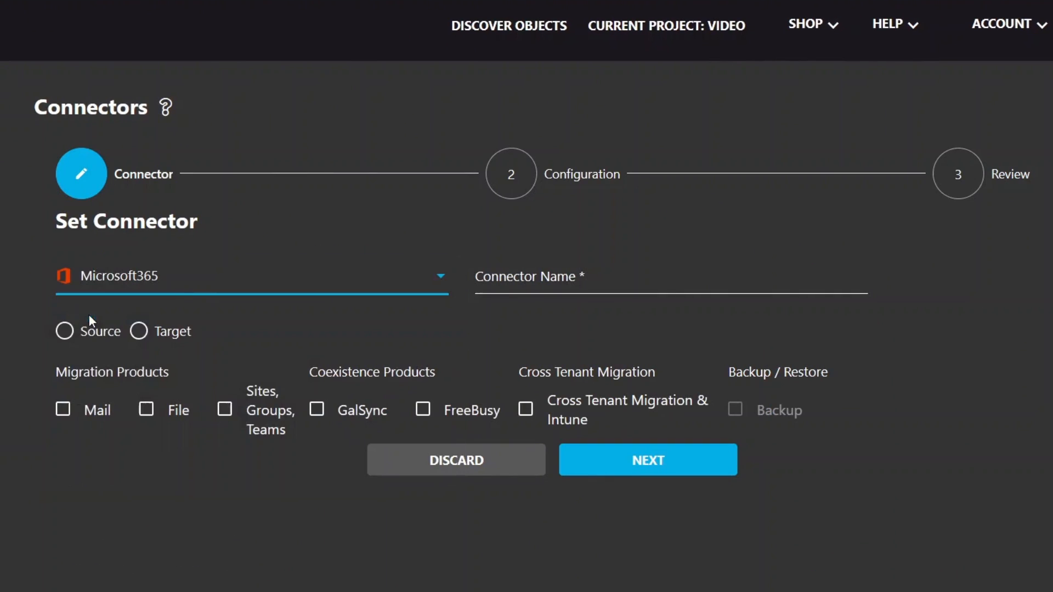
click(512, 274)
text(ta)
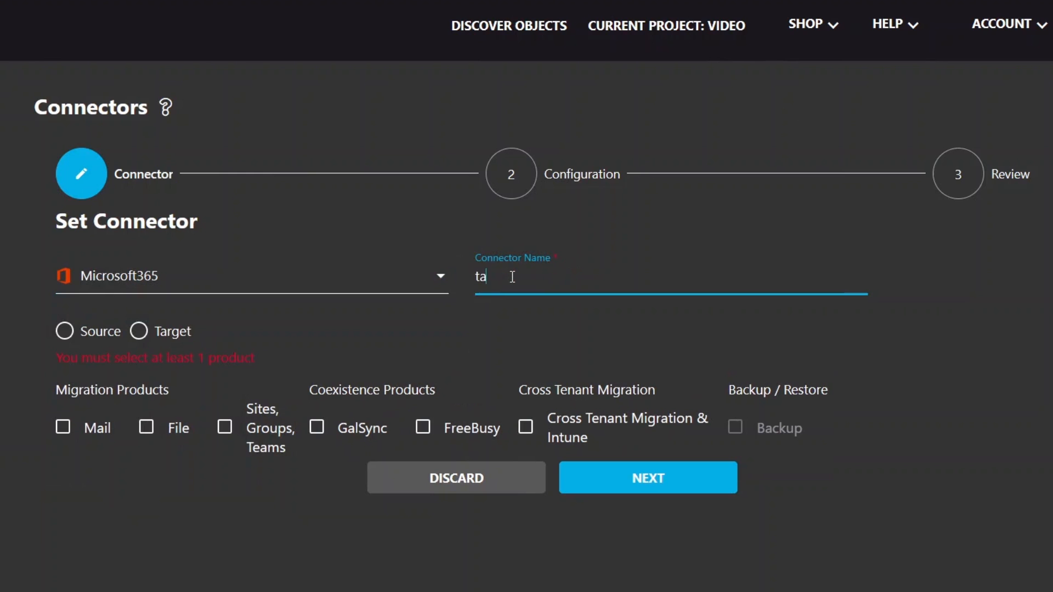
text(rget tenant)
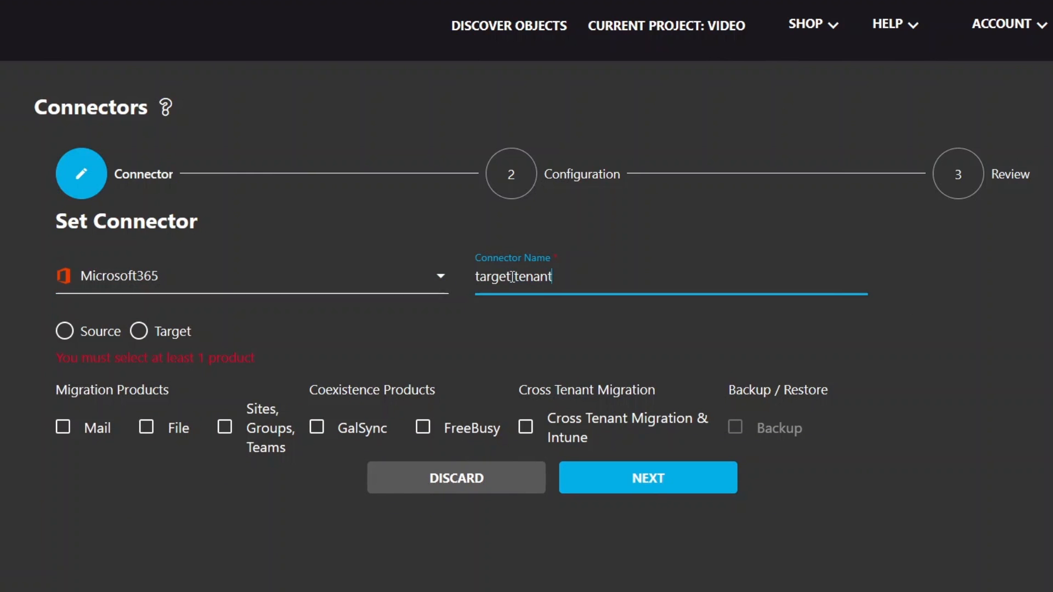
click(138, 331)
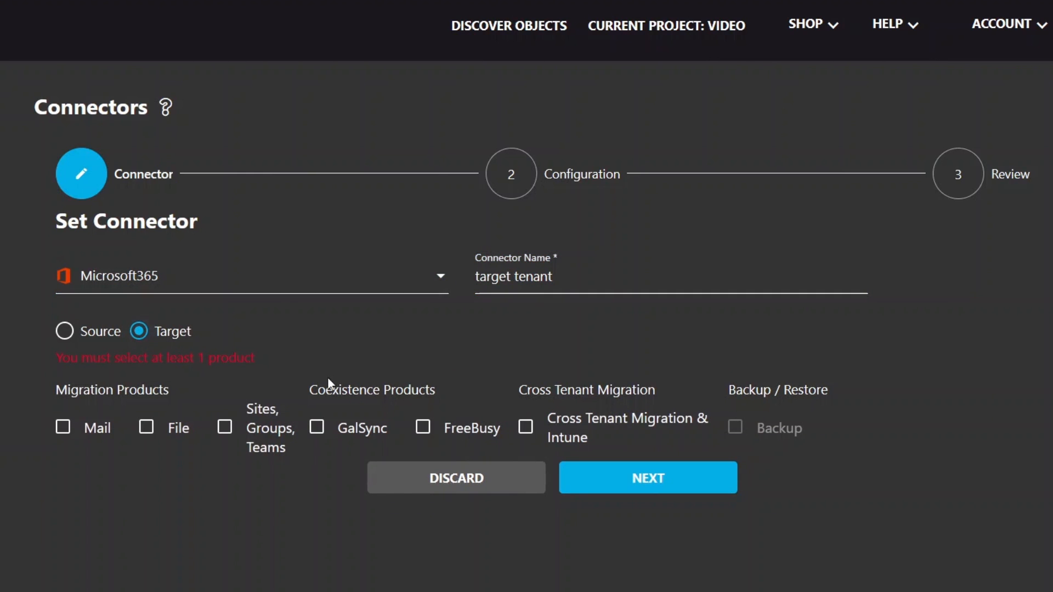
click(580, 432)
click(600, 463)
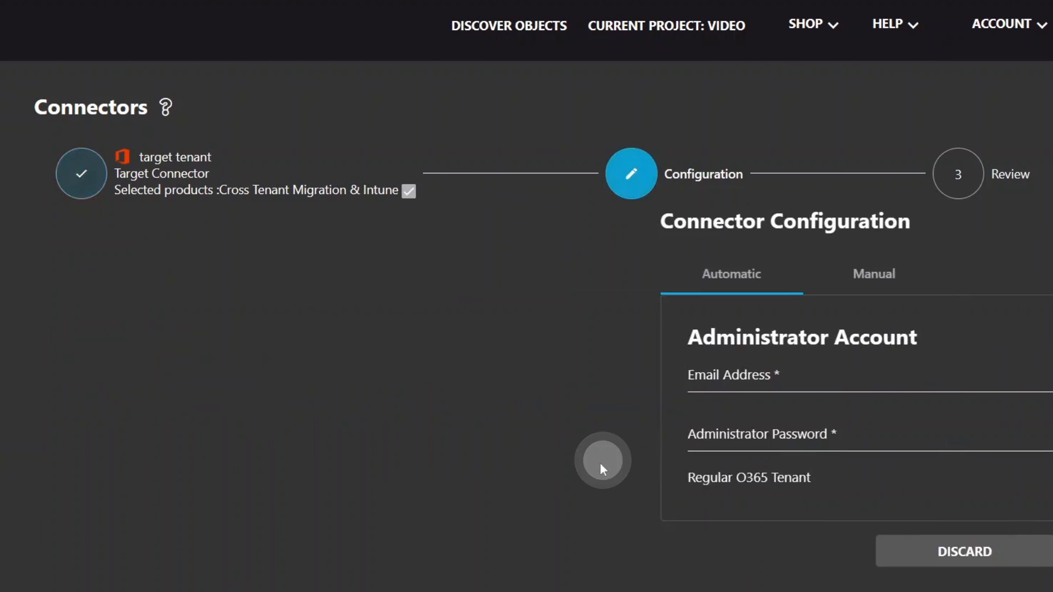
Step: Enter the target administrator's e-mail and password, request admin consent, and choose another account
click(408, 371)
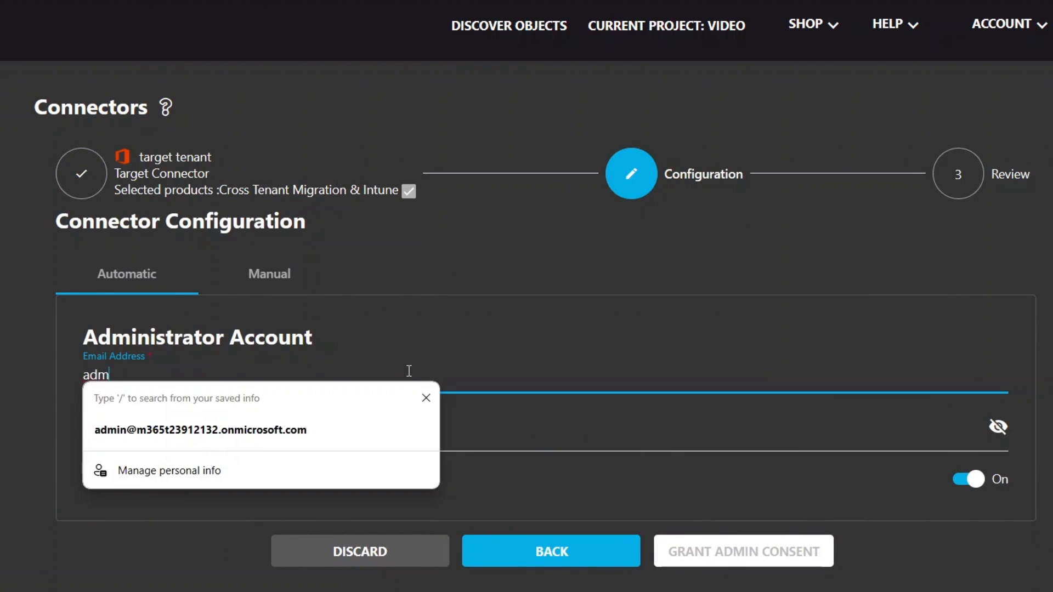
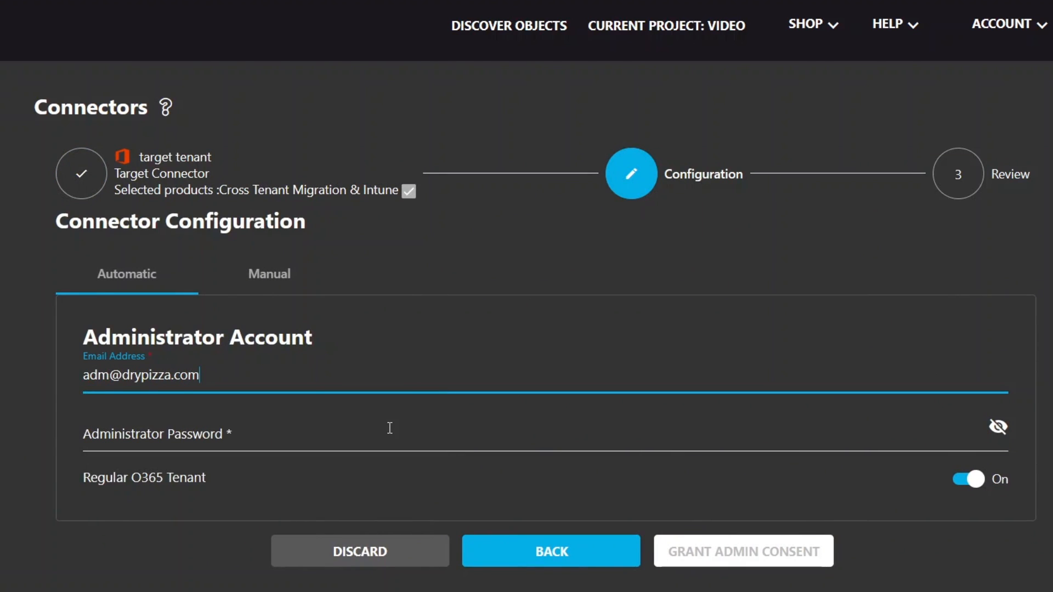
click(389, 428)
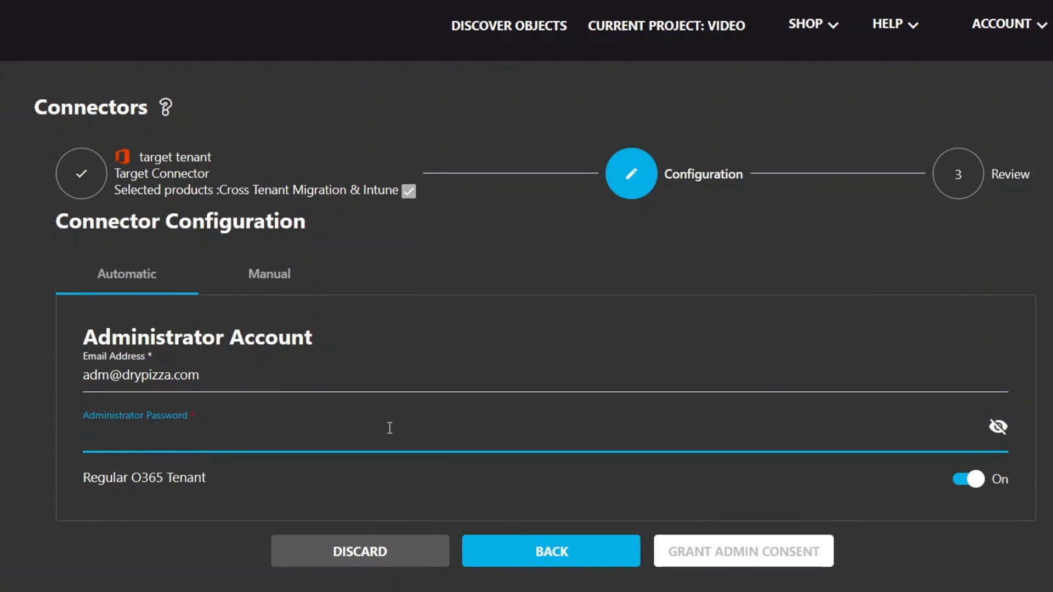
key(ctrl+v)
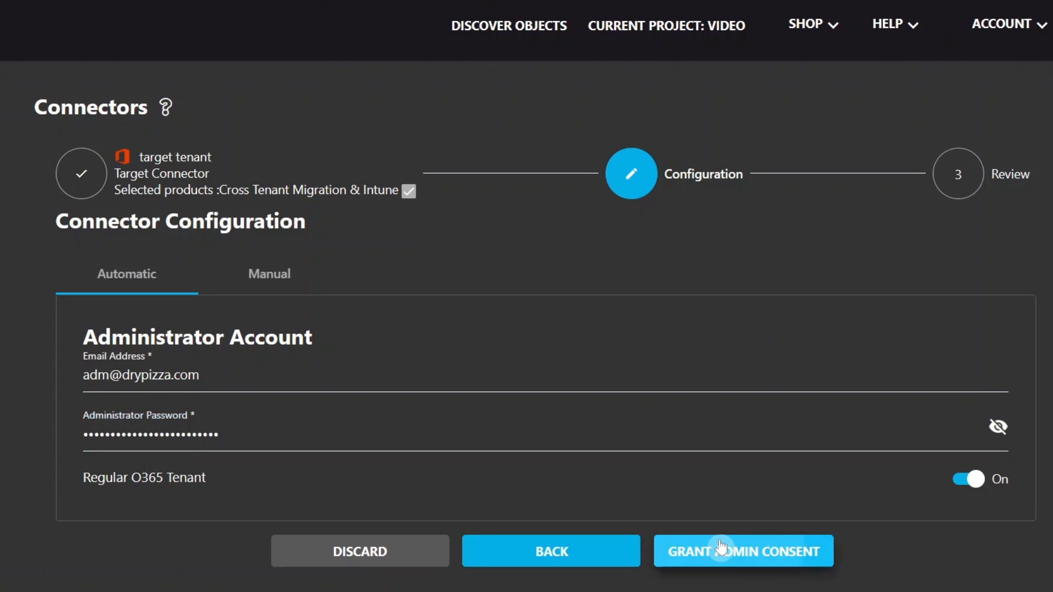
click(751, 551)
click(527, 339)
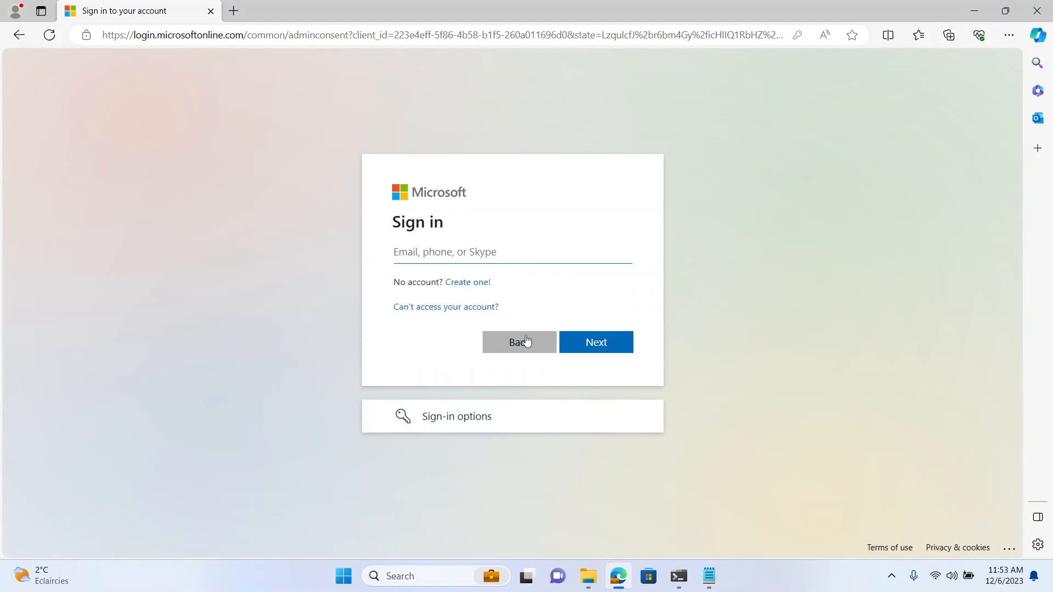
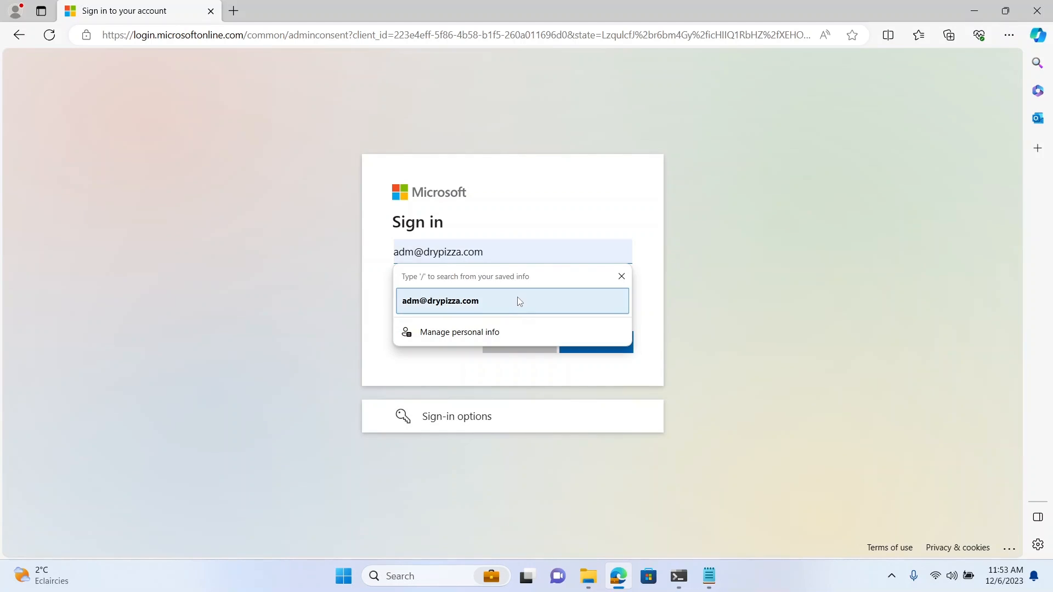
Step: Submit the target administrator's e-mail on the Microsoft sign-in page
click(518, 301)
click(575, 343)
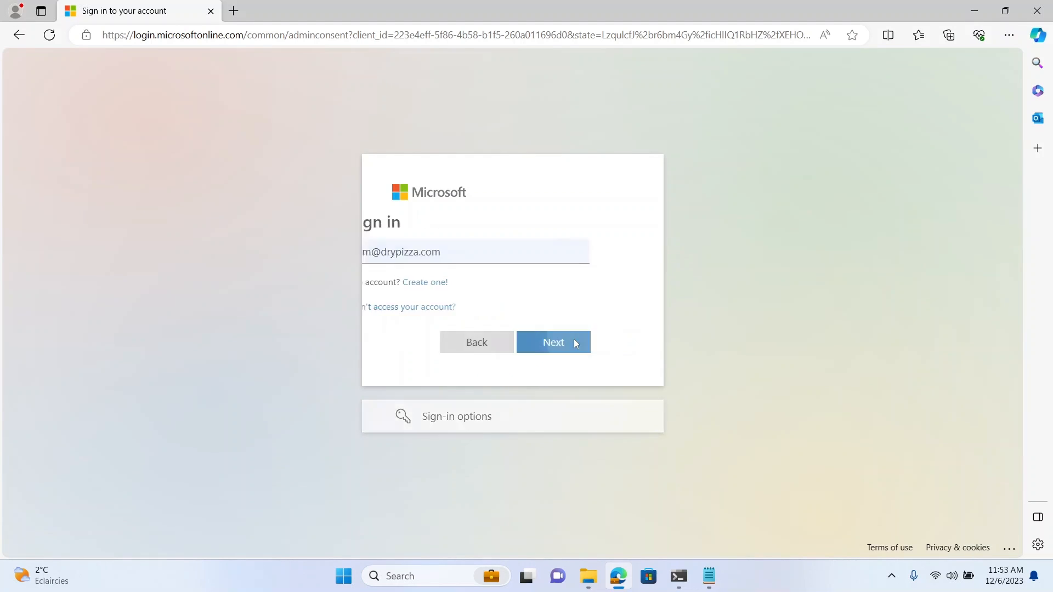
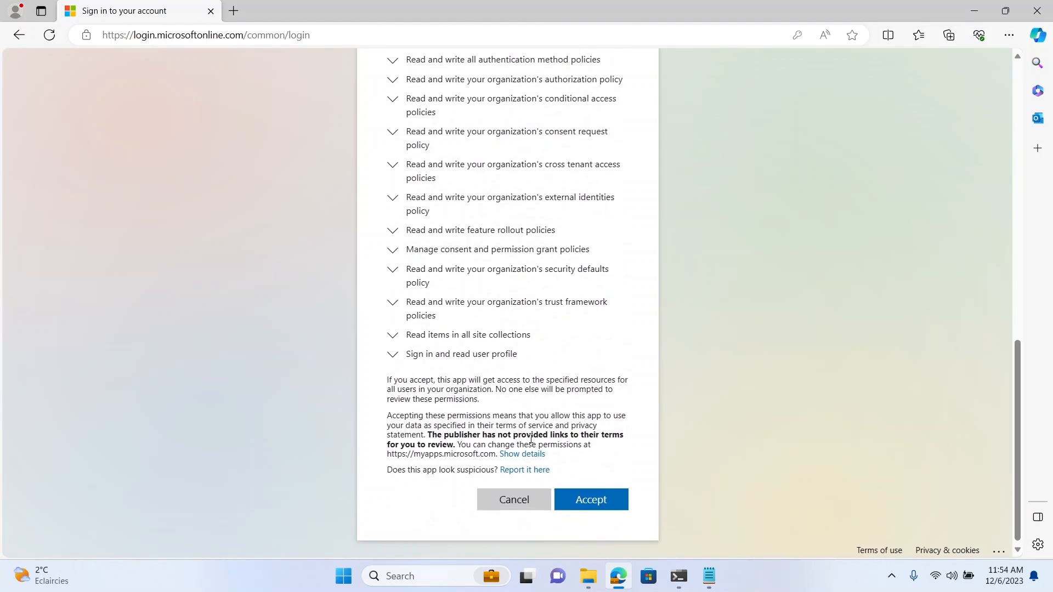
Step: Accept the requested organisation permissions on the Microsoft consent page
click(599, 496)
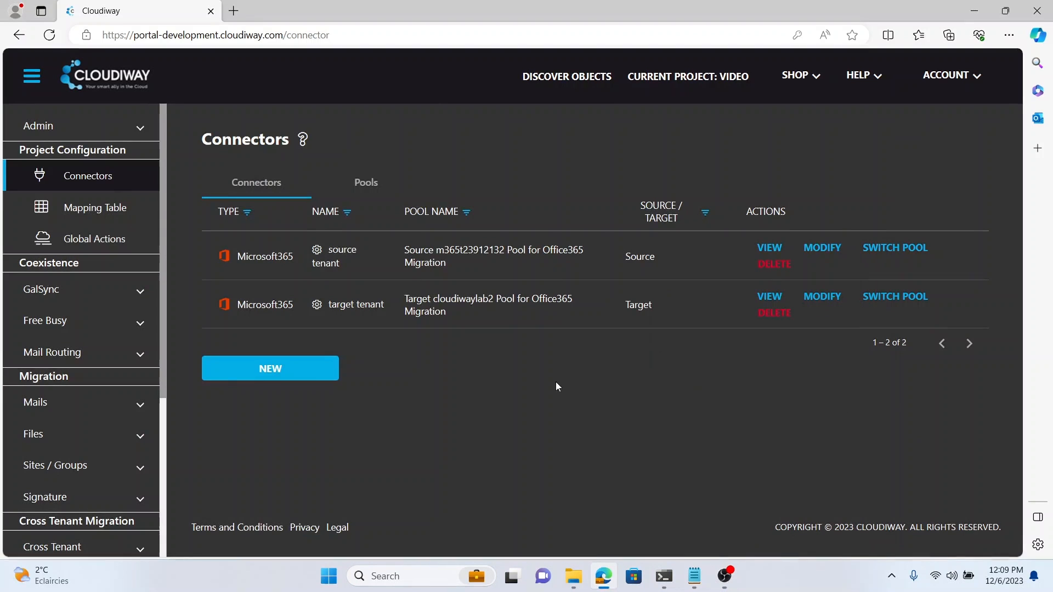
Step: Go to the account's Apis page for personal access tokens
drag(161, 327, 188, 463)
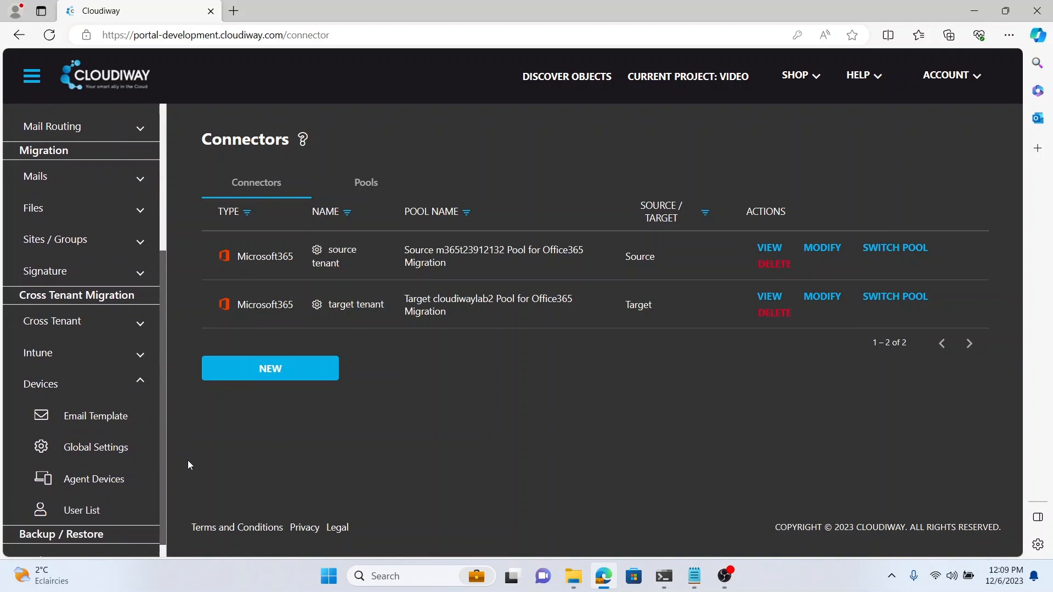
click(122, 445)
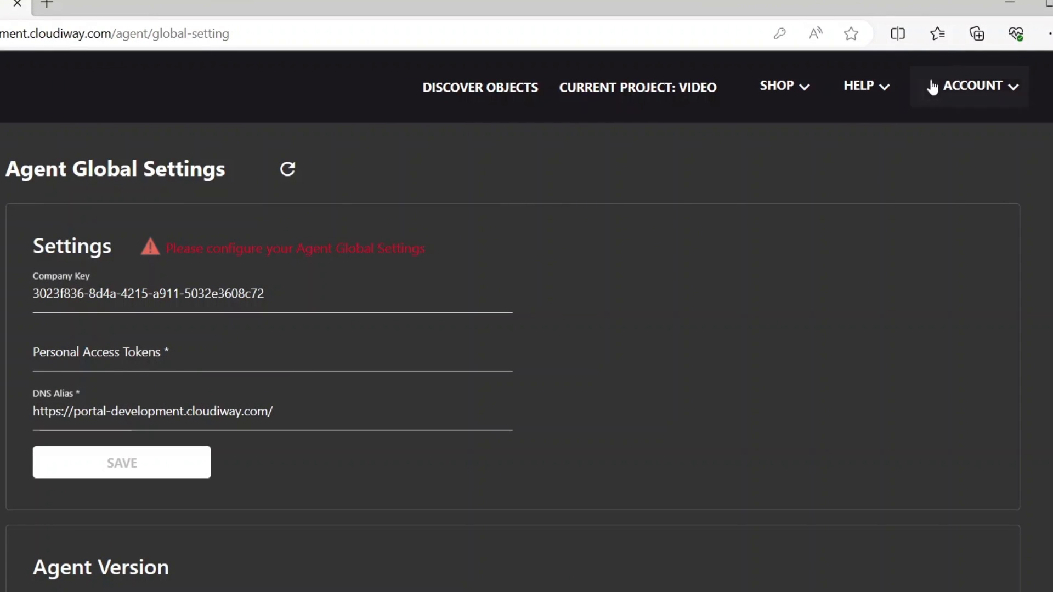
click(950, 84)
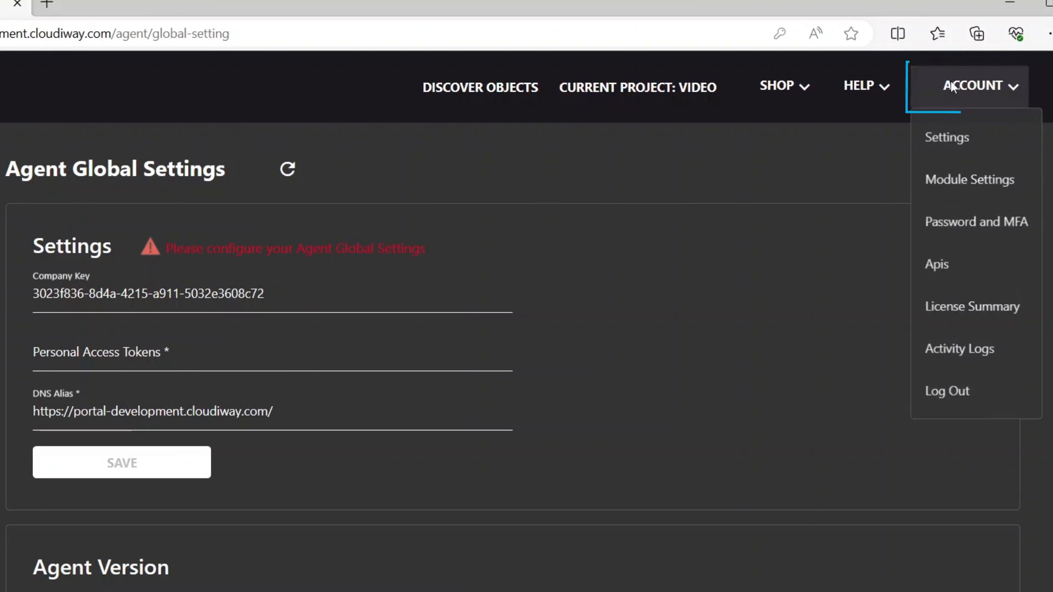
click(937, 264)
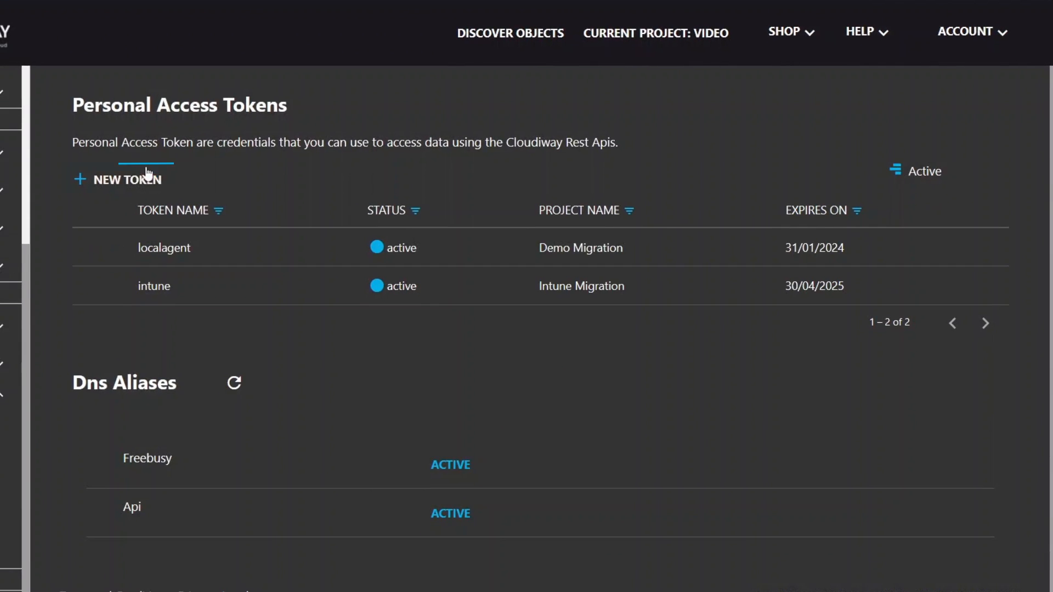
Step: Start a new token named videotest for project video with a 120-day expiry
click(129, 189)
click(596, 94)
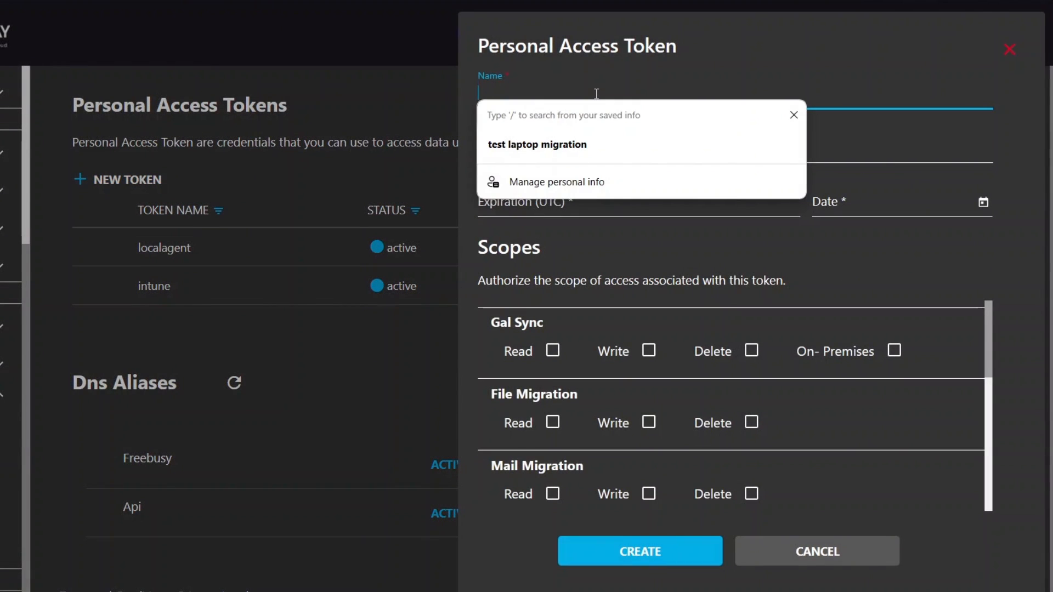
text(videotest)
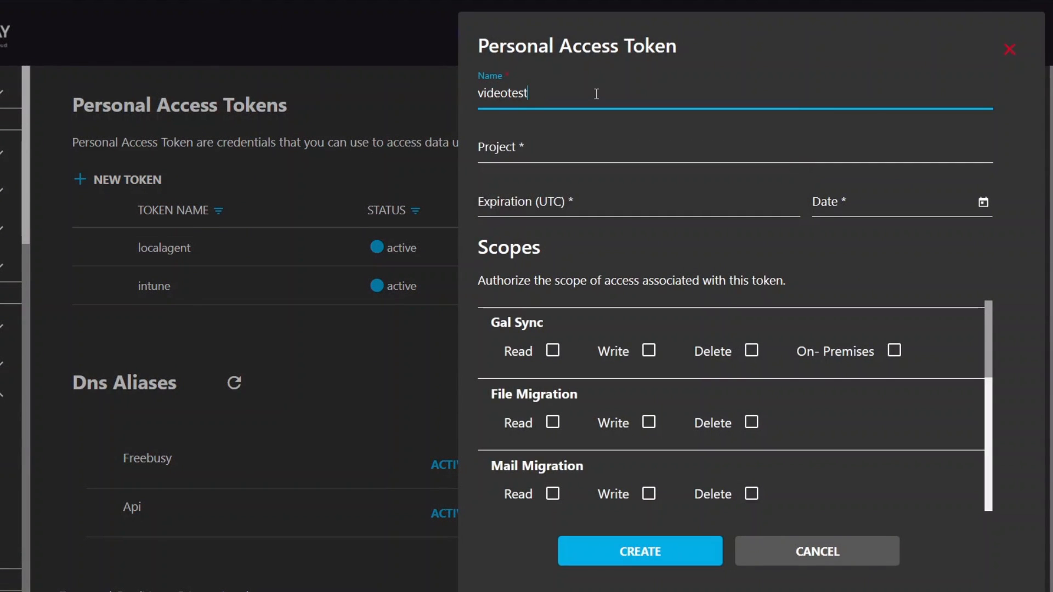
click(600, 155)
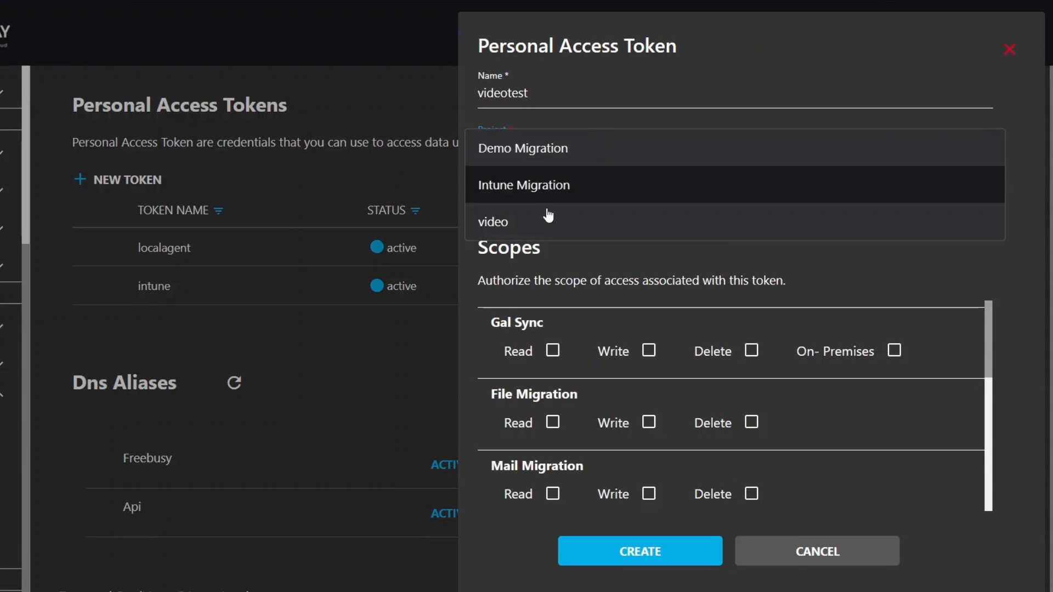
click(546, 219)
click(556, 211)
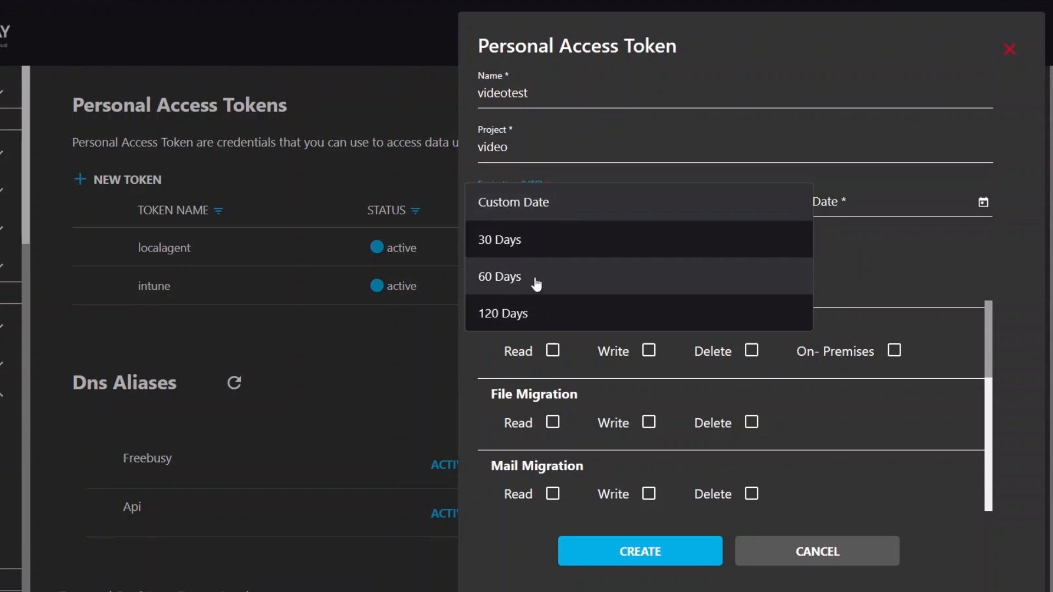
click(526, 317)
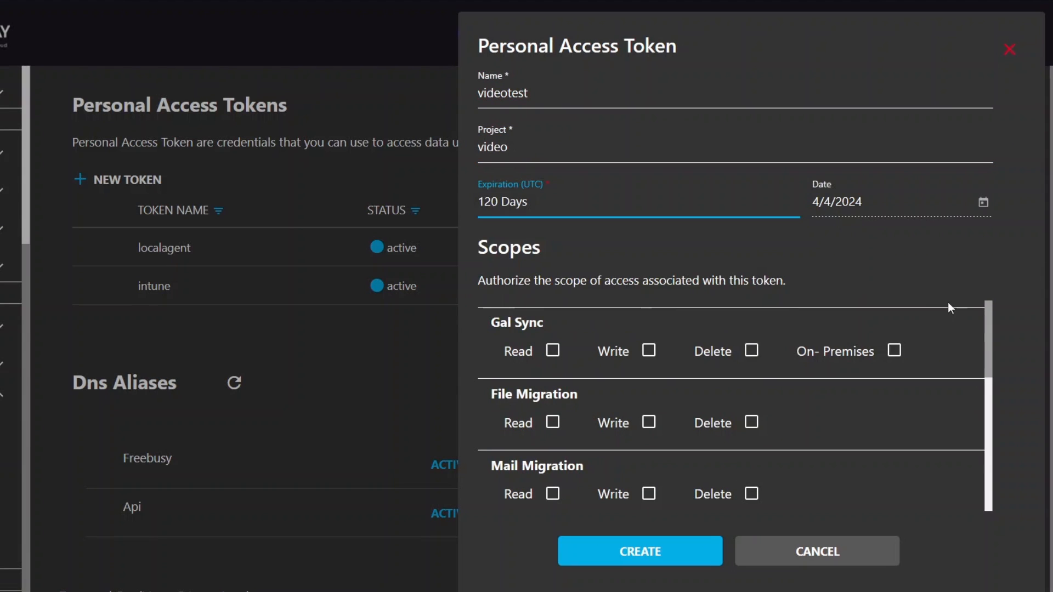
Step: Grant the Agent Tenant Migration scope, create the token and copy its value
drag(990, 336, 987, 454)
click(662, 374)
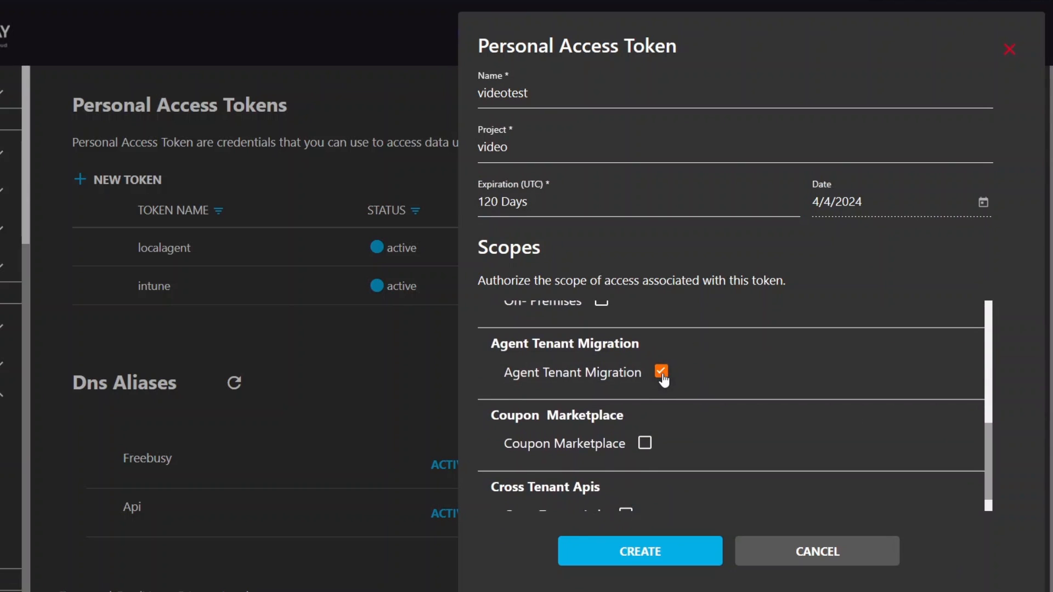
click(705, 550)
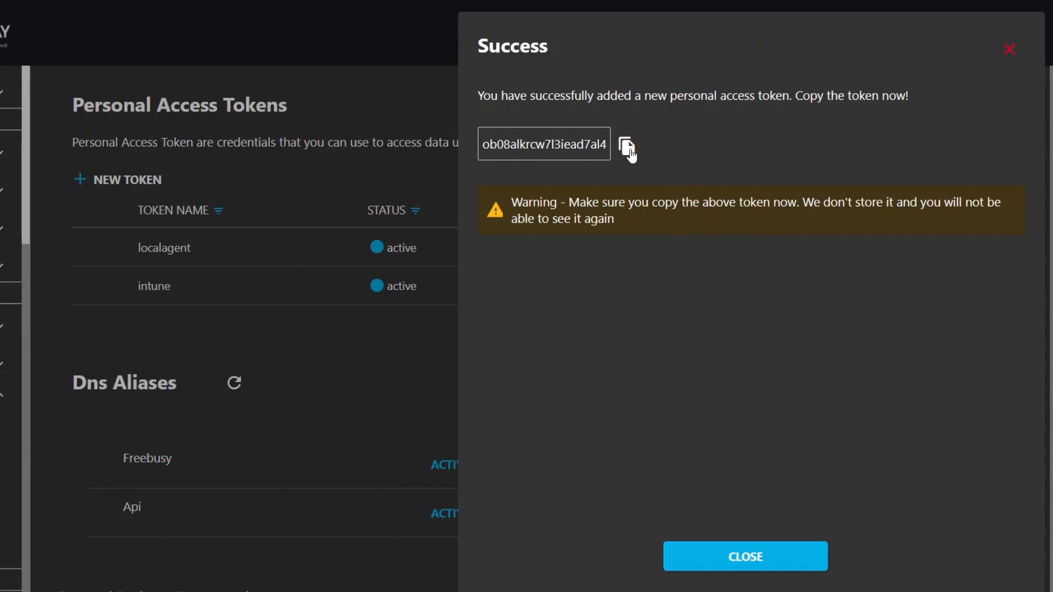
click(628, 146)
click(743, 557)
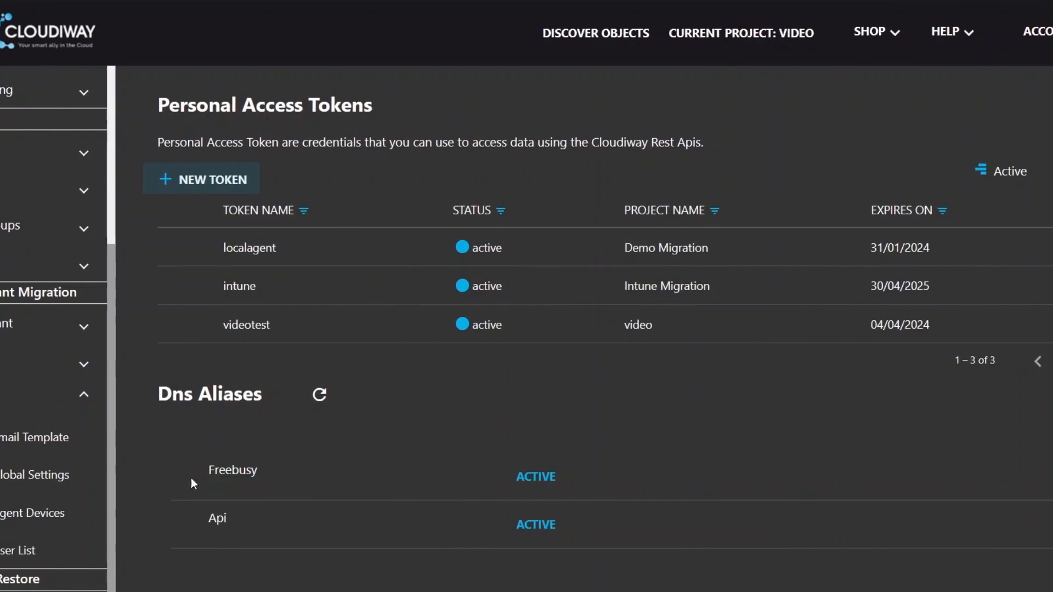
scroll(190, 423, down, 1)
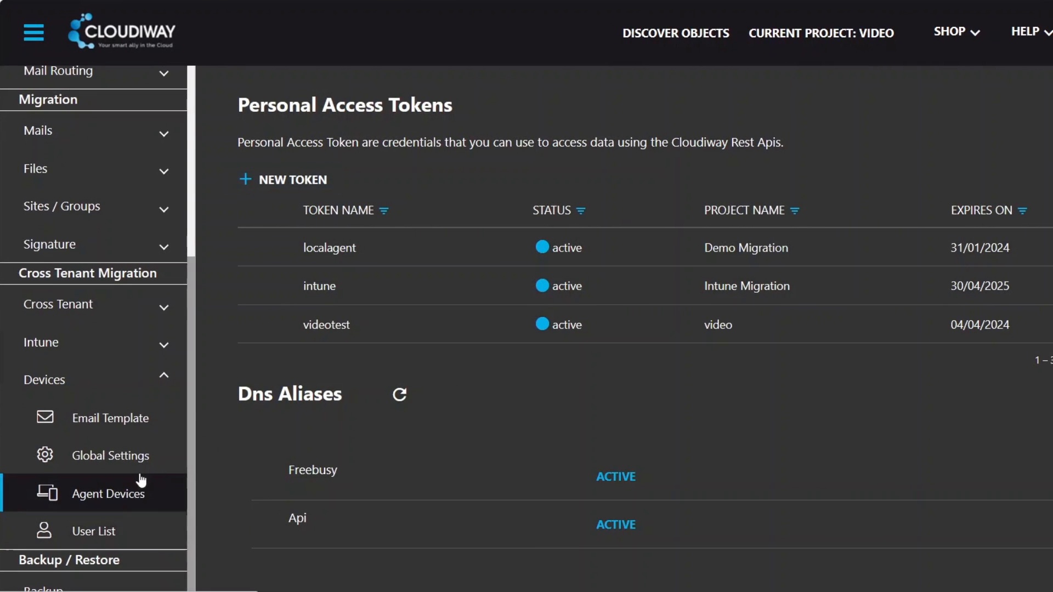
click(117, 454)
click(291, 288)
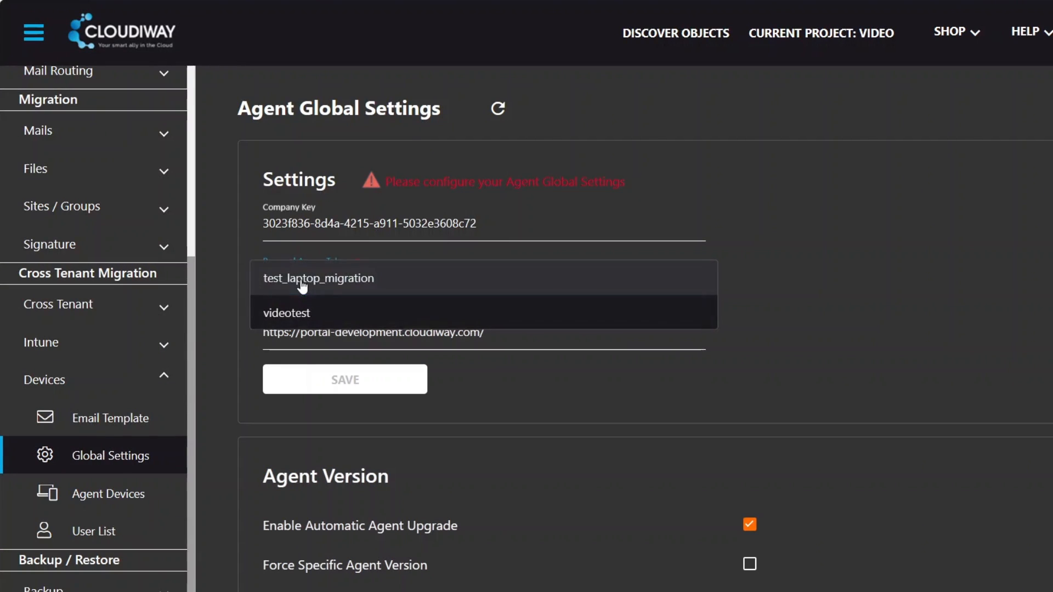
click(279, 311)
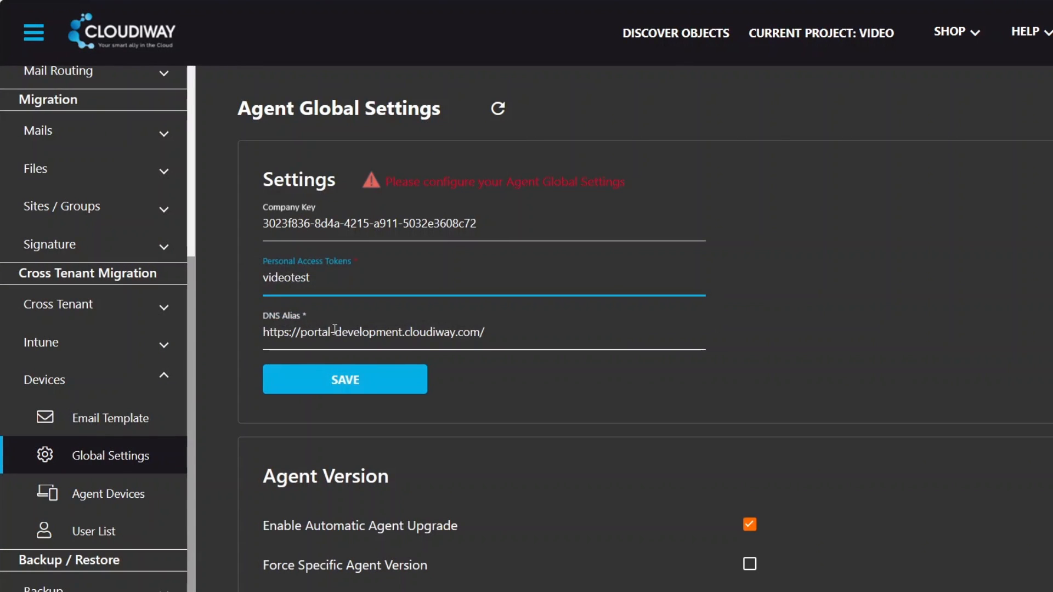
click(332, 331)
drag(302, 332, 405, 335)
key(BackSpace)
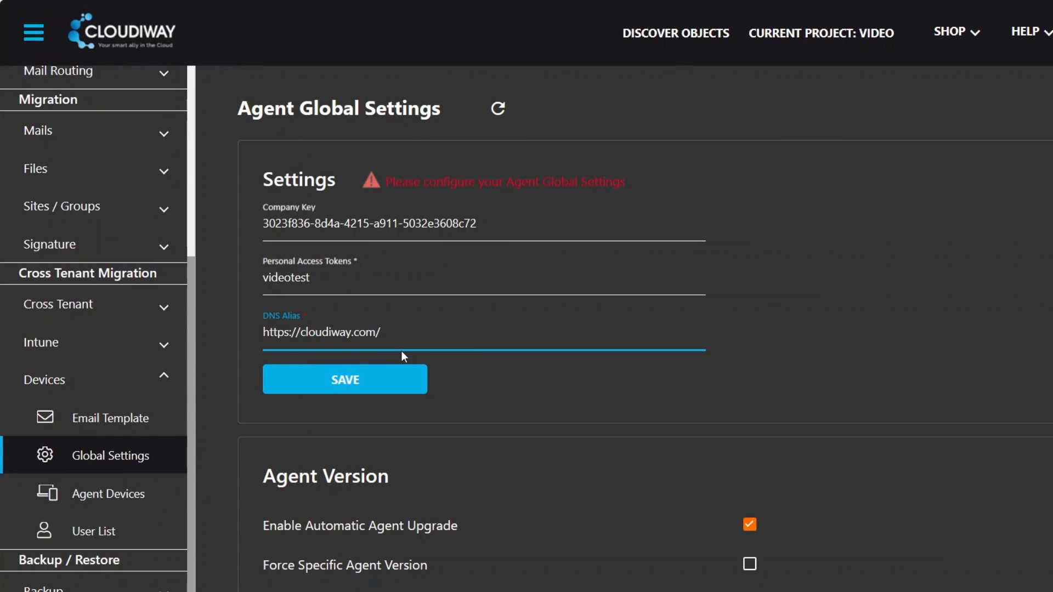
text(custome)
text(rname)
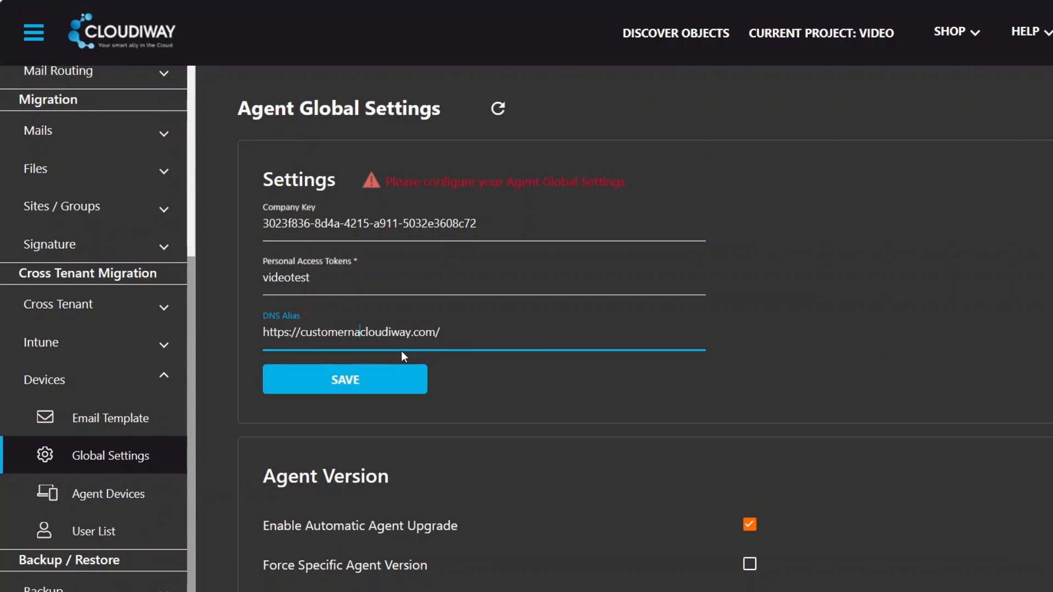
text(dnsalias)
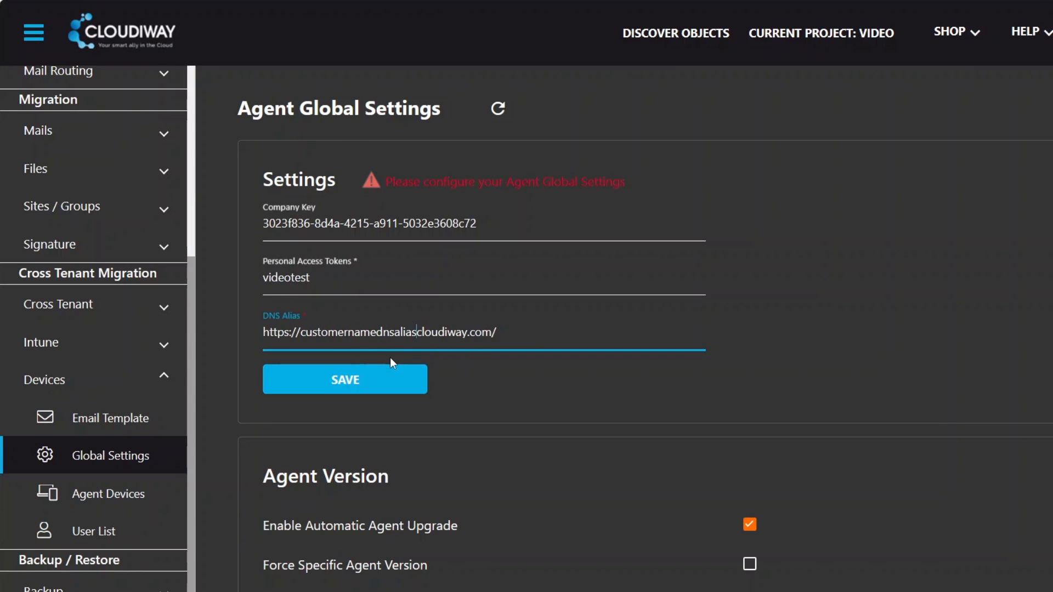
text(.)
click(386, 381)
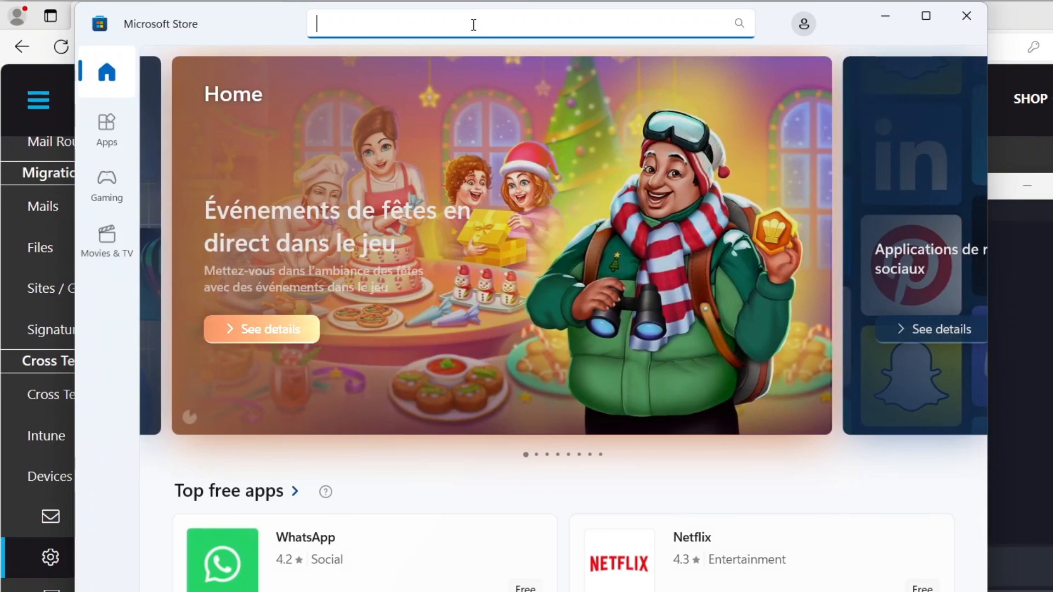
Step: Find Windows Configuration Designer in the Microsoft Store, install it and launch it
text(windows configur)
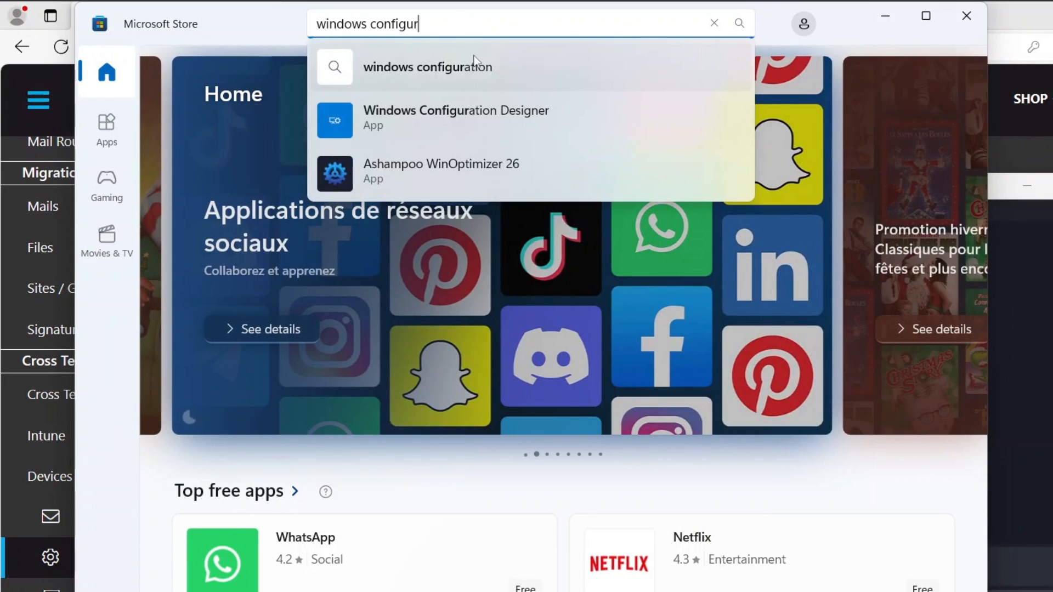
click(458, 109)
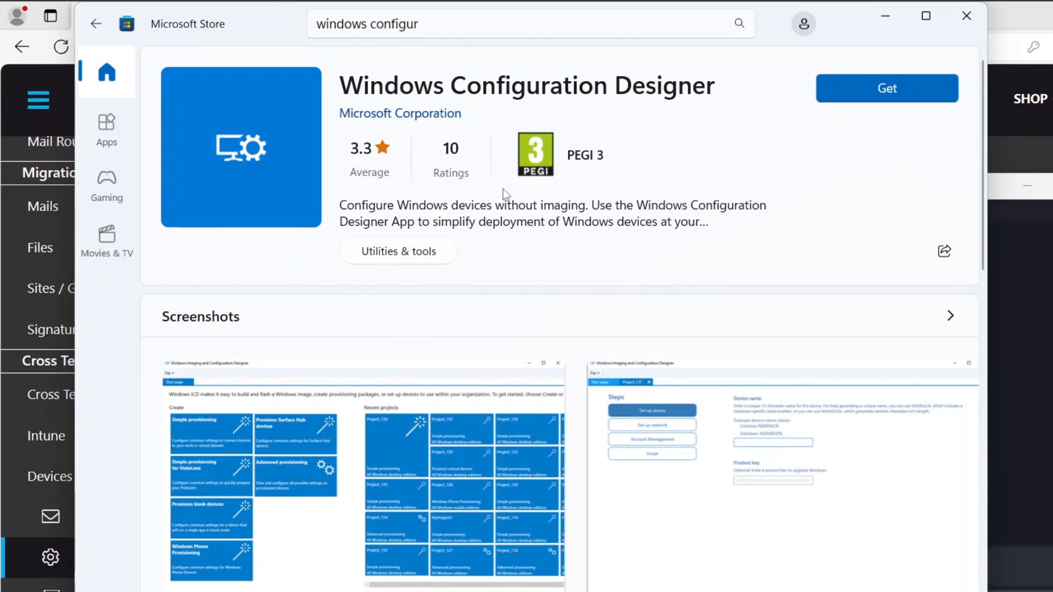
click(864, 89)
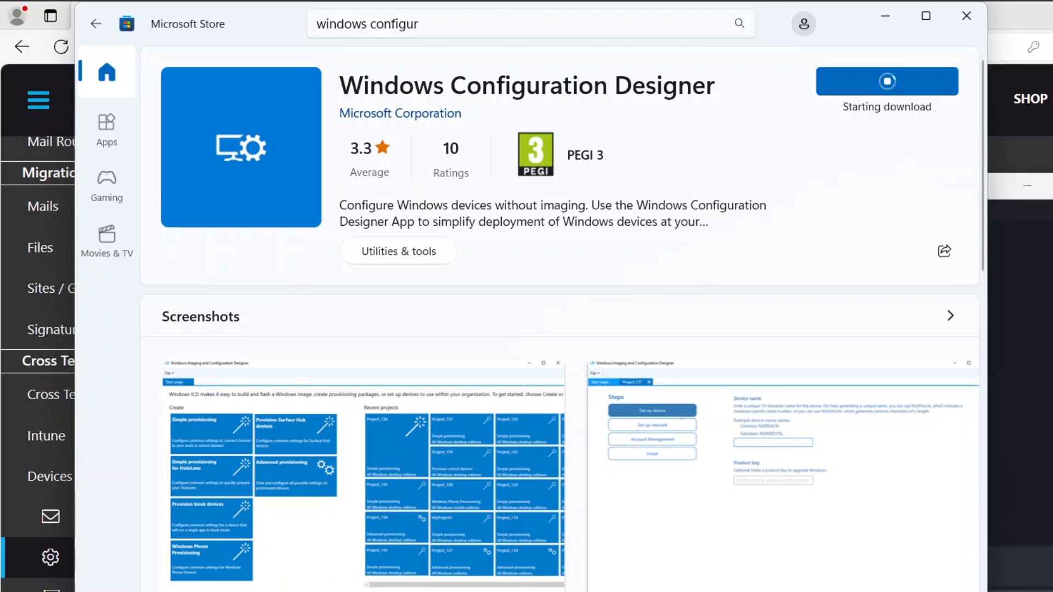
click(872, 90)
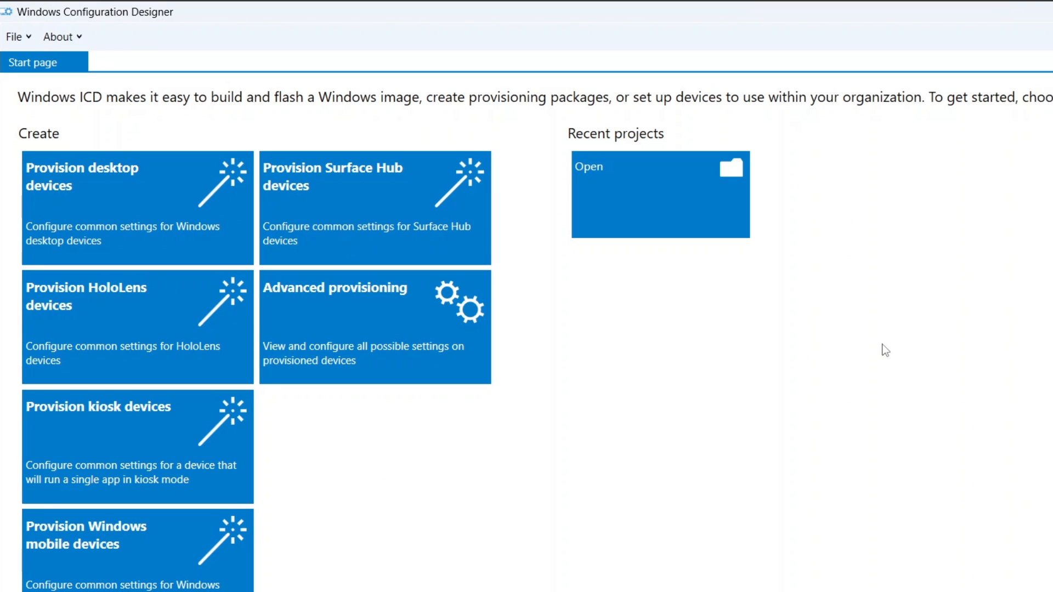
Step: Create a desktop-device provisioning project named Test Migration
click(186, 192)
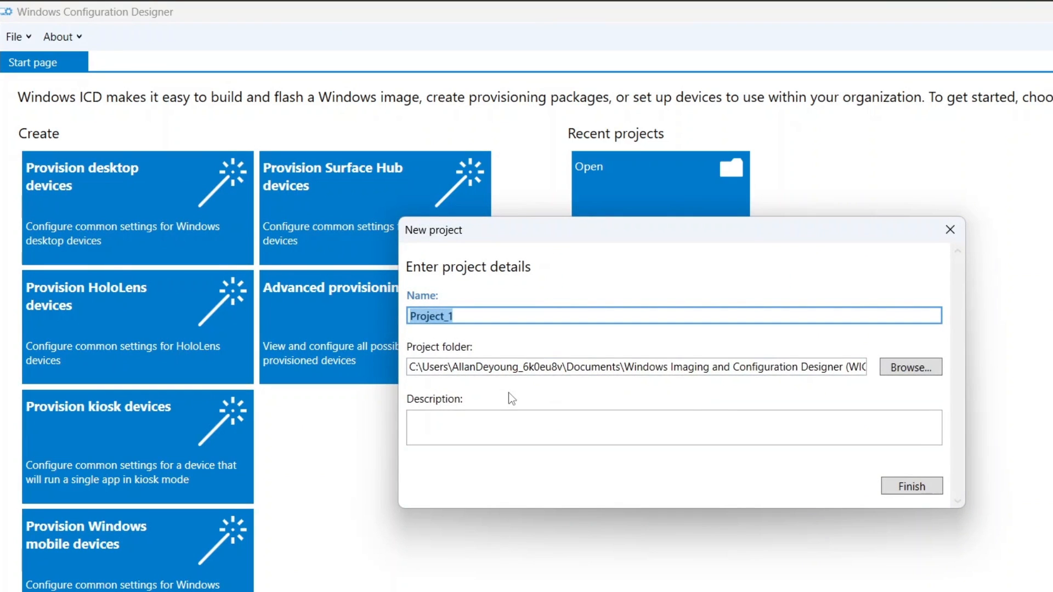
text(Test Migration)
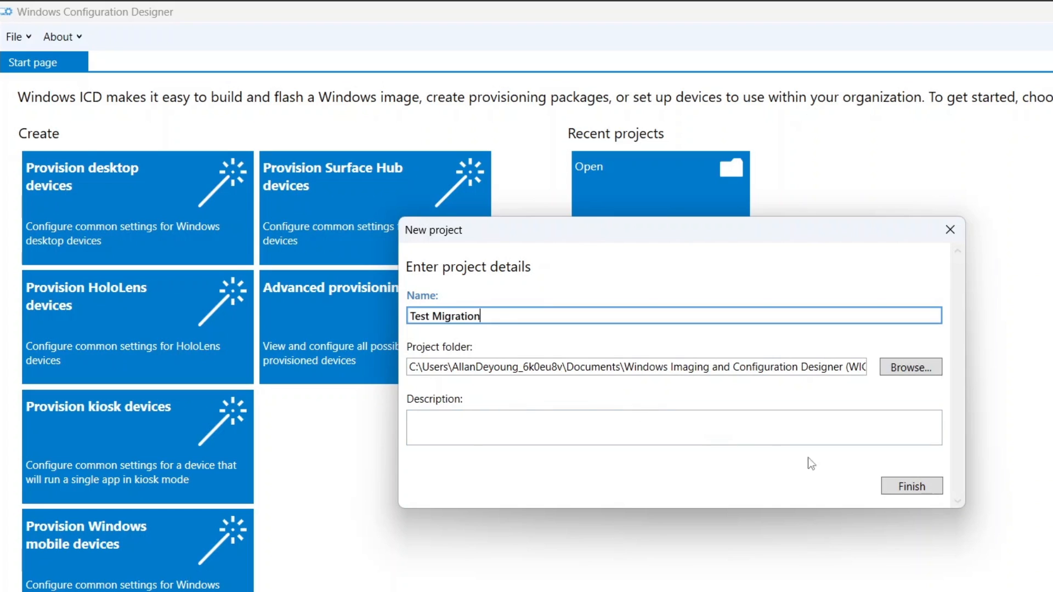
click(904, 487)
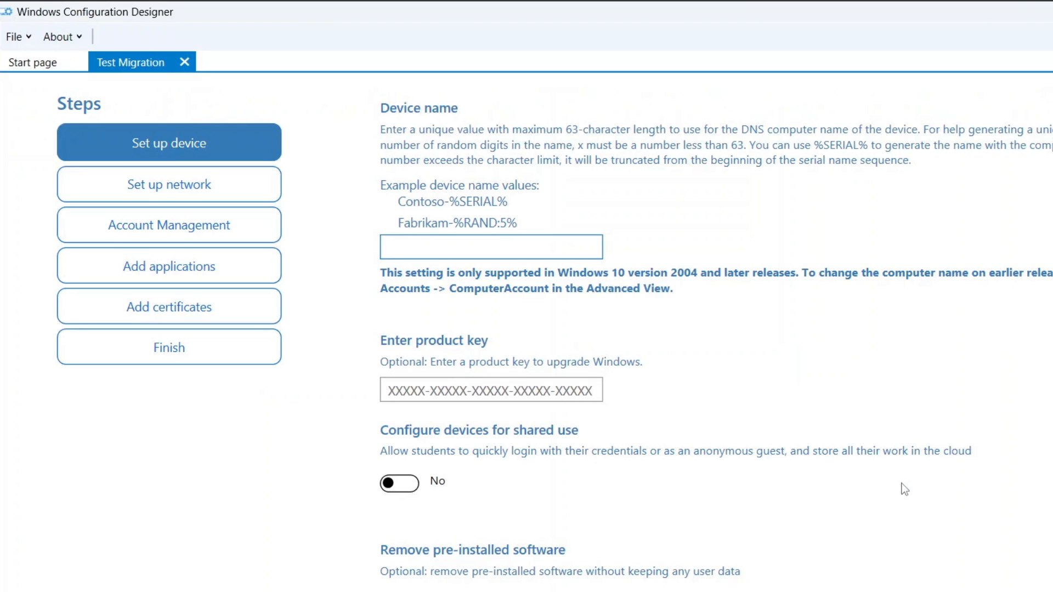
Step: Name devices ciw-%RAND;5% and set up Wi-Fi with SSID 'if needed' on an Open network
text(c)
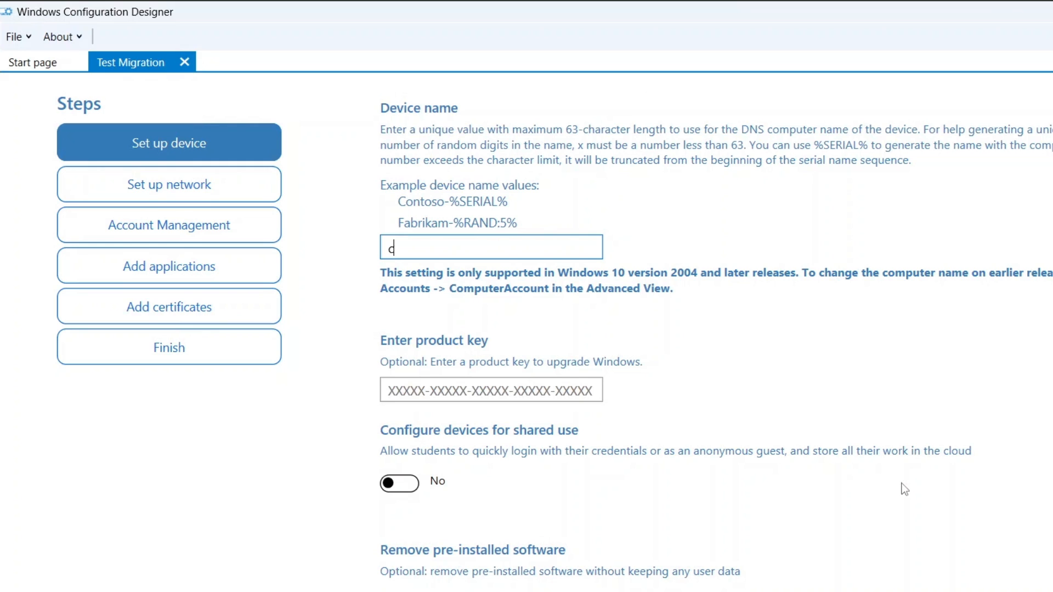
text(iw-%RAN)
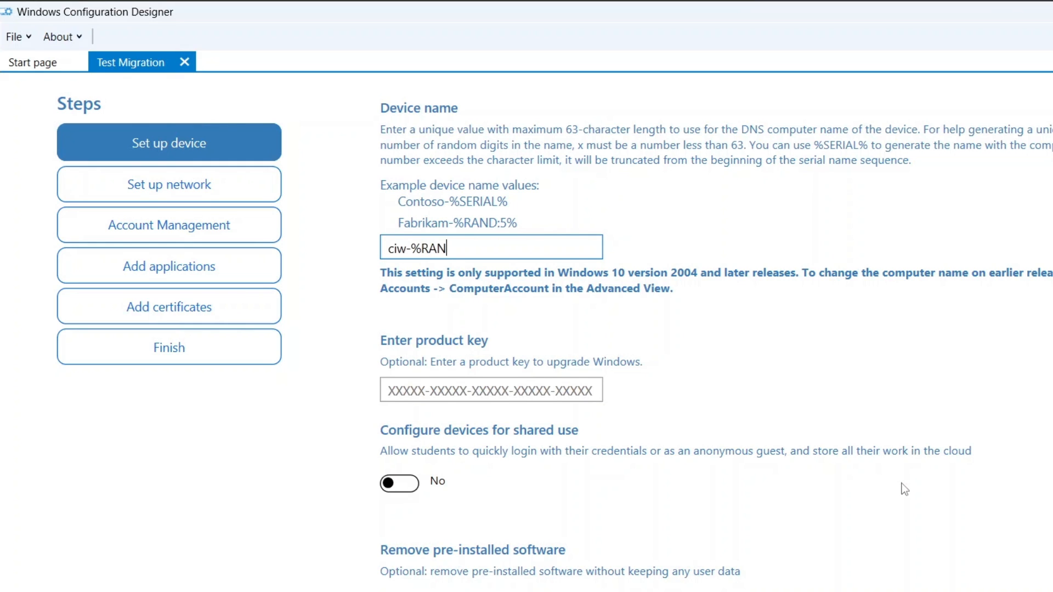
text(D;5%)
click(190, 197)
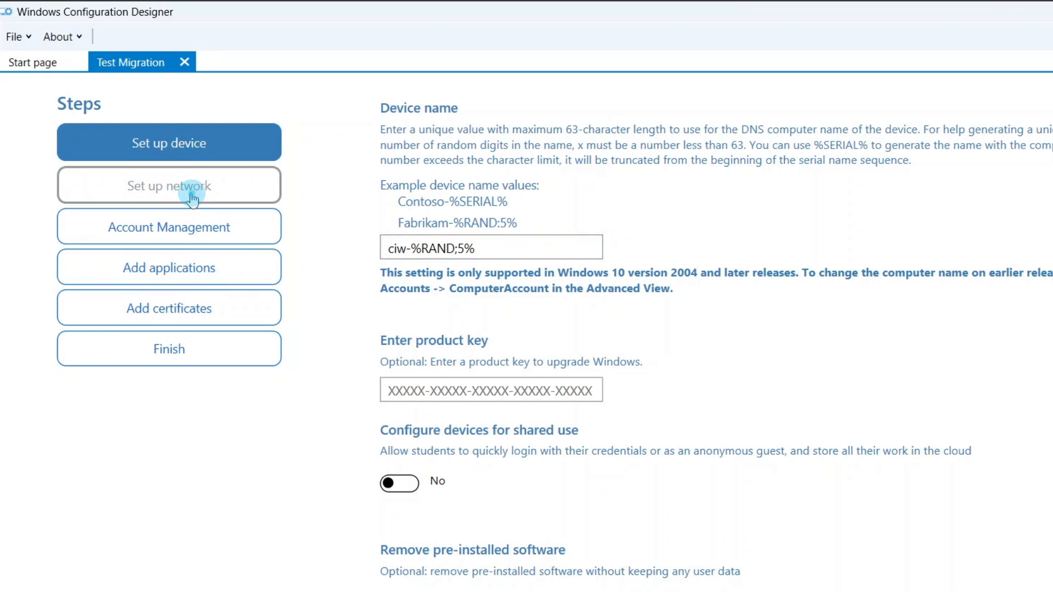
click(583, 251)
text(if needed)
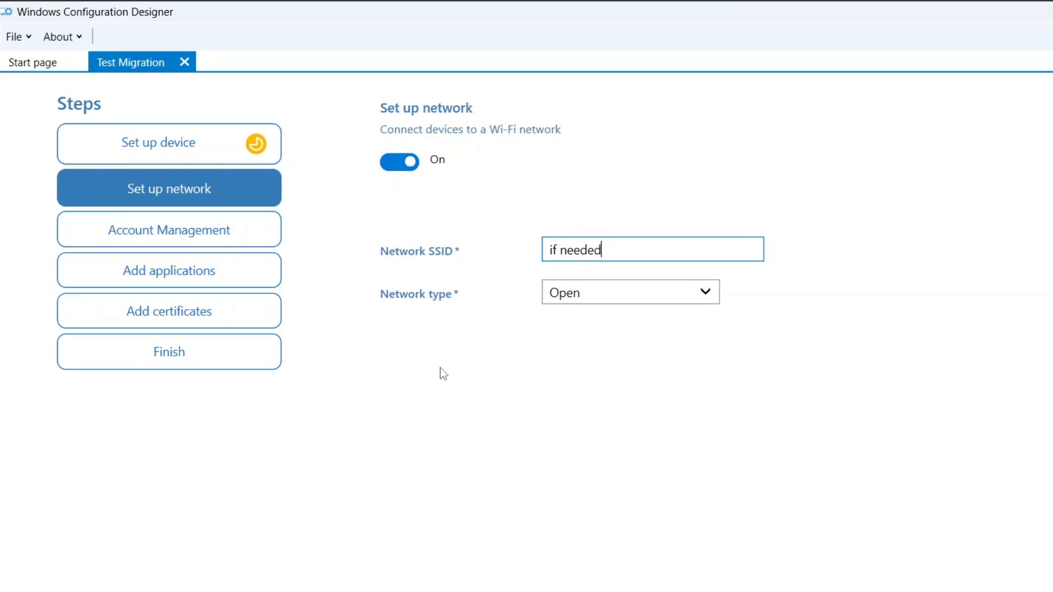
click(178, 236)
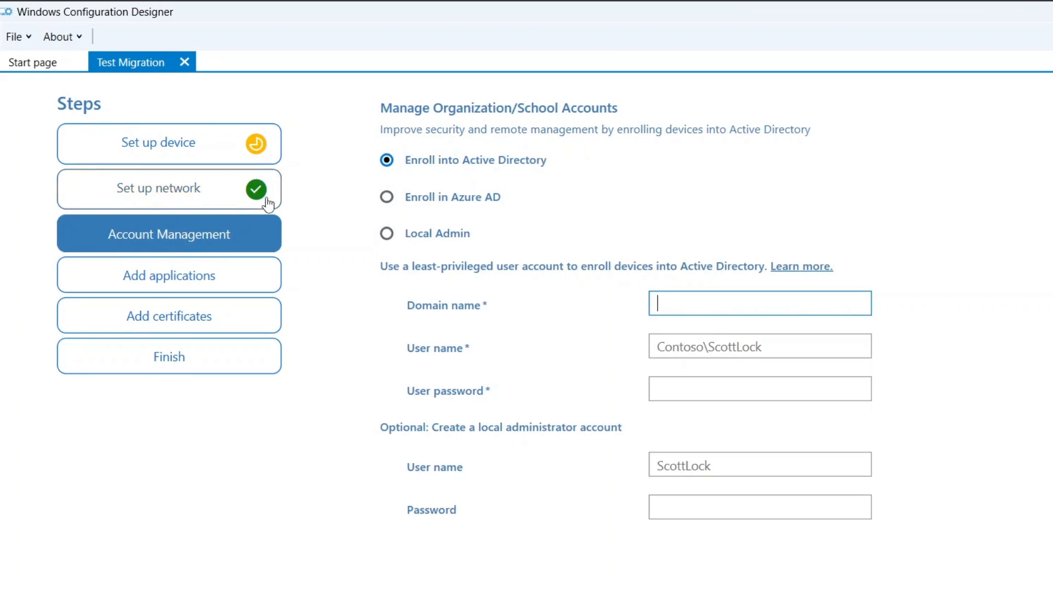
Step: Enroll in Azure AD with credential refresh, expiry June 3, 2024, and local admin ciwadmin with password
click(387, 197)
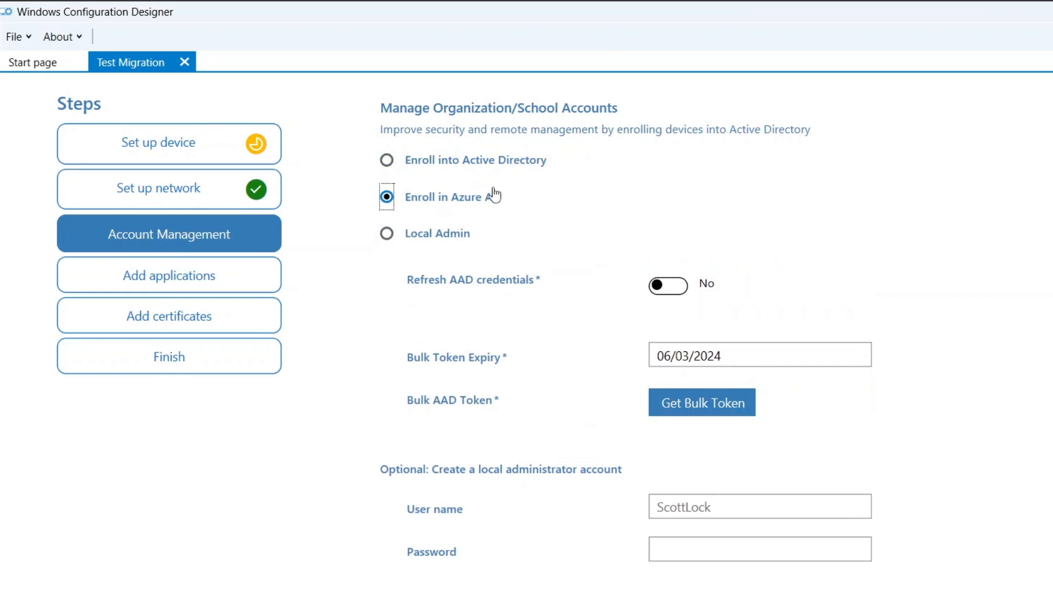
click(673, 288)
click(686, 358)
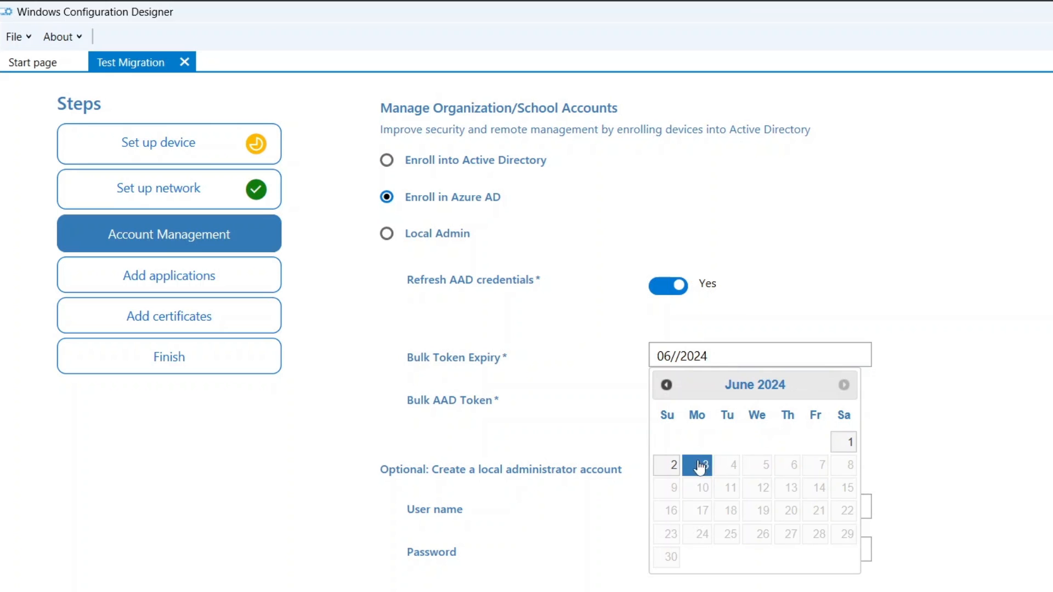
click(699, 467)
click(669, 505)
text(ci)
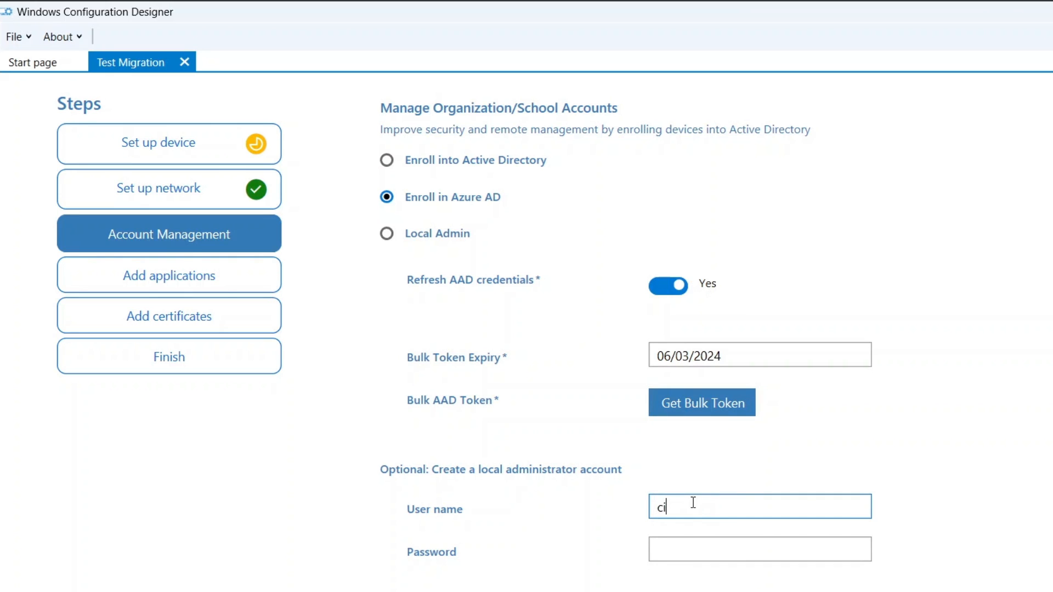
text(wadmin)
key(Tab)
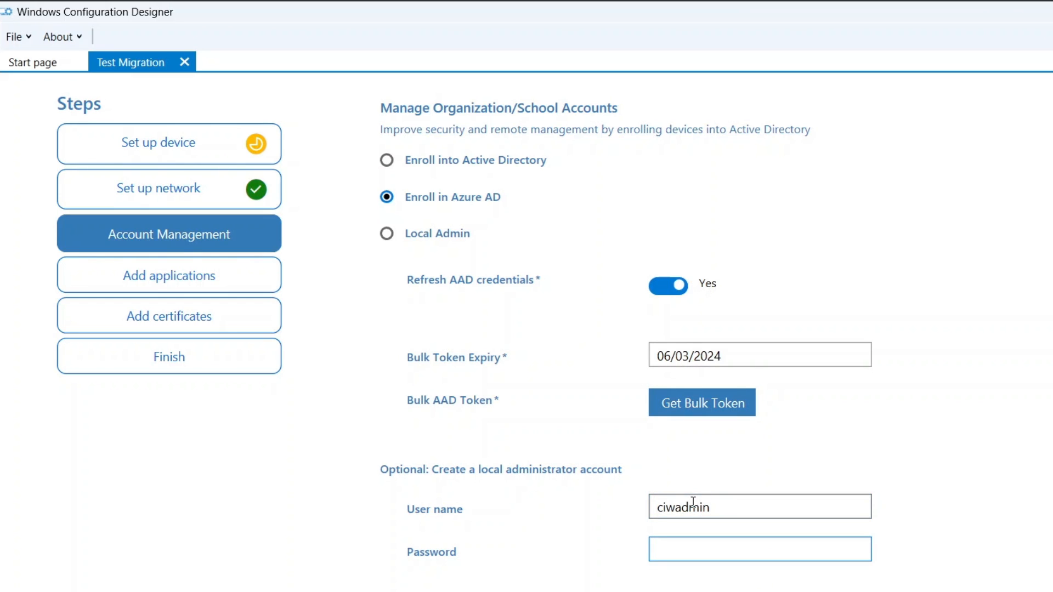
text(••••••••••)
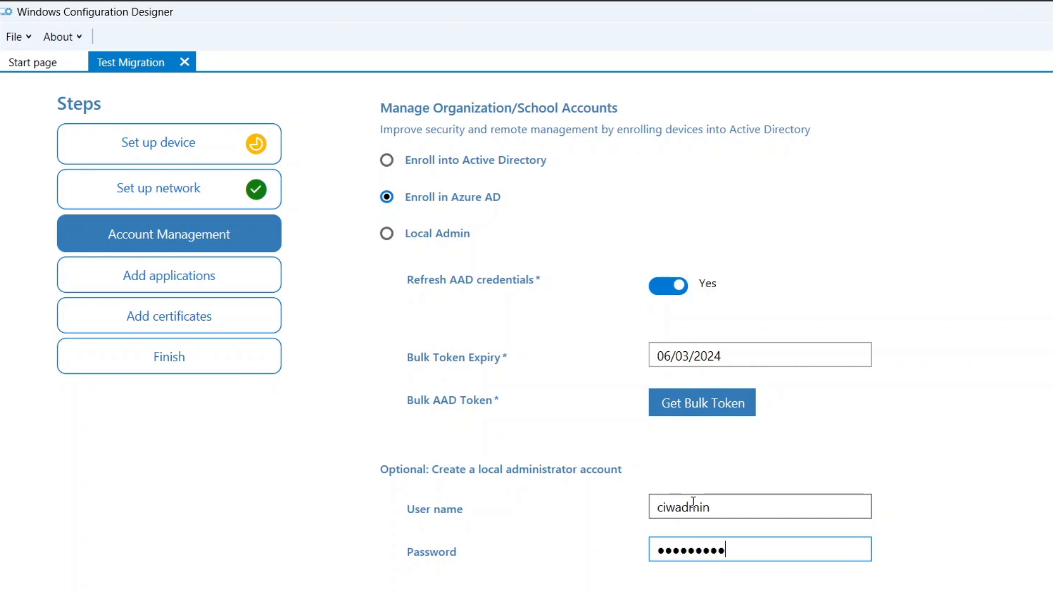
text(•)
Step: Fetch a bulk token by signing in with the tenant administrator account
click(675, 405)
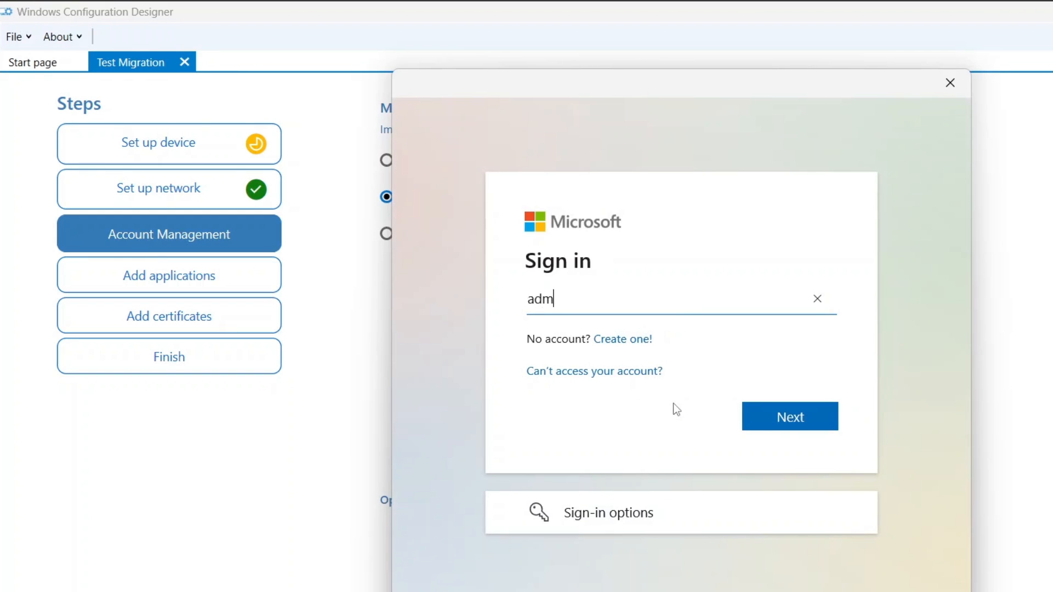
click(788, 417)
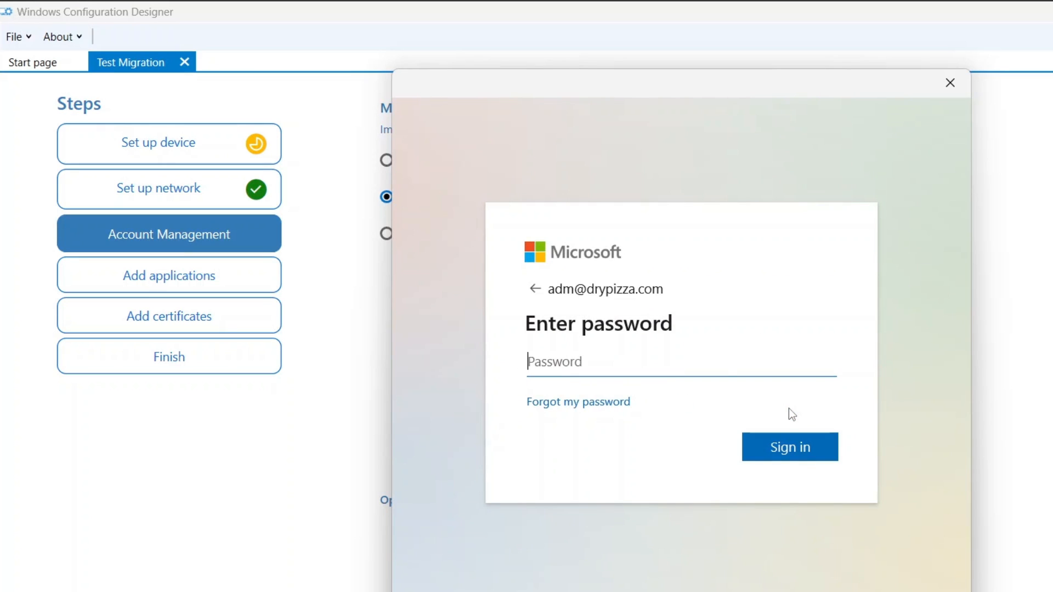
key(ctrl+v)
click(780, 452)
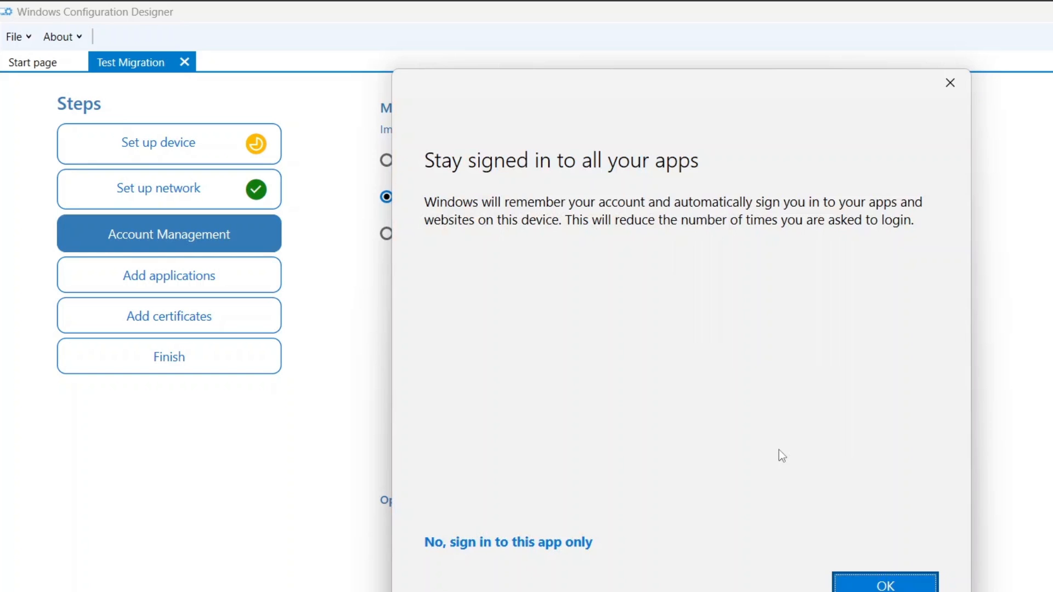
click(554, 541)
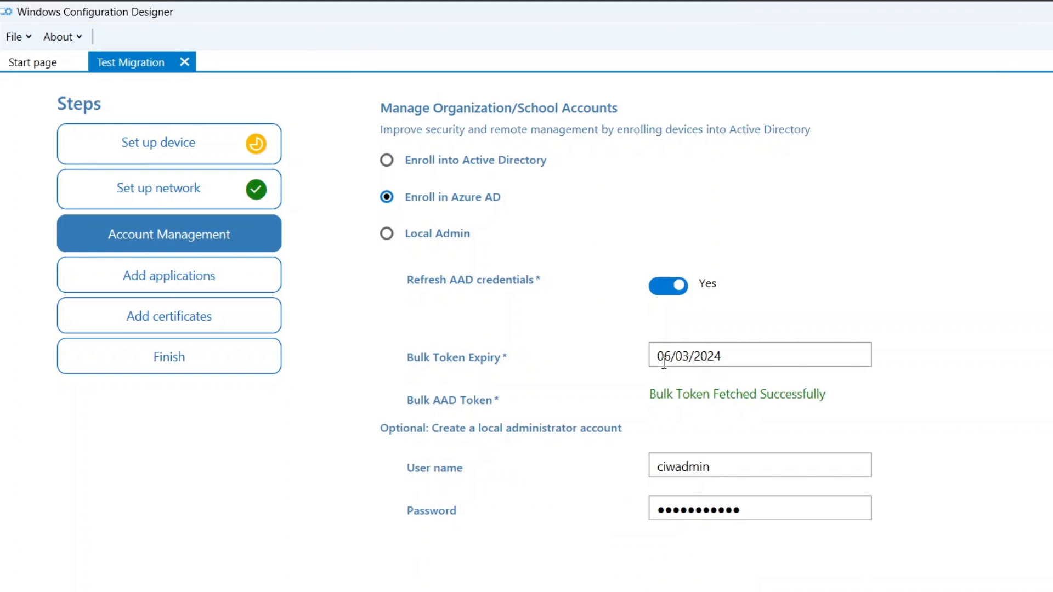
Step: Advance through applications and certificates to the package Summary with all steps complete
click(1042, 586)
click(1042, 587)
click(1042, 587)
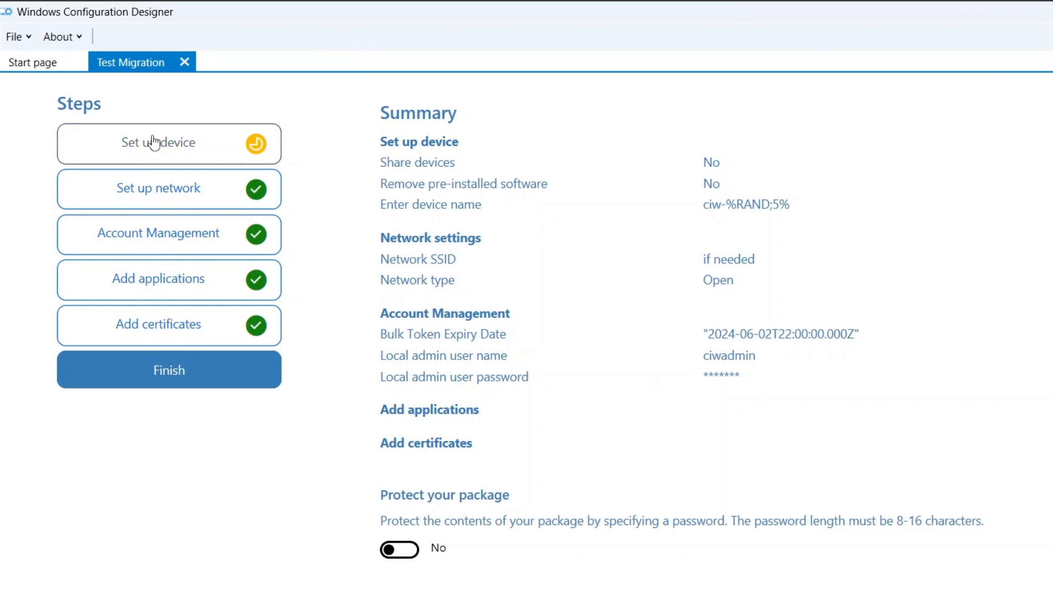
click(155, 143)
click(205, 373)
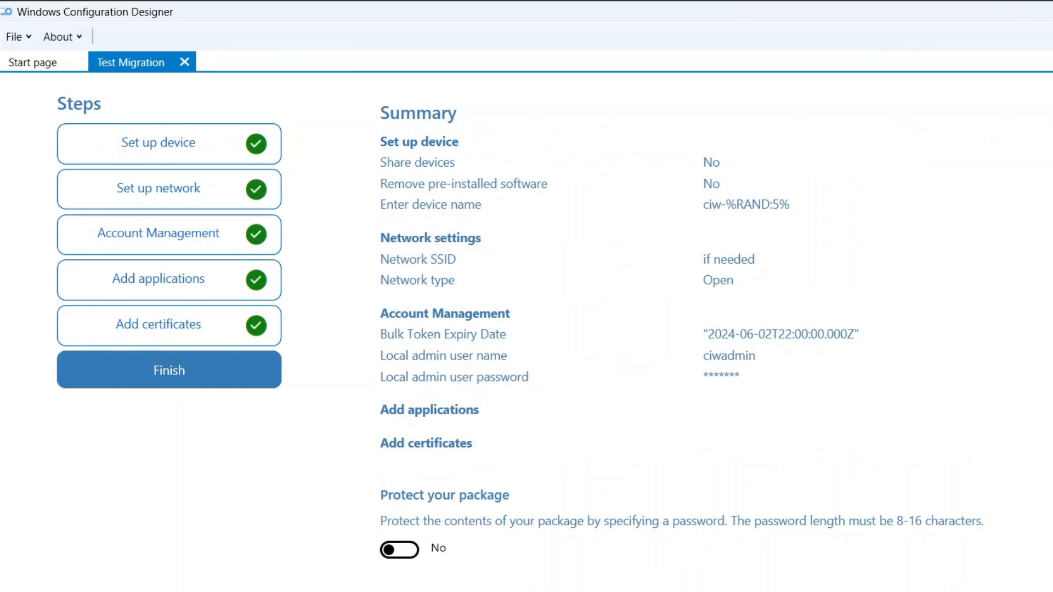
scroll(526, 332, down, 1)
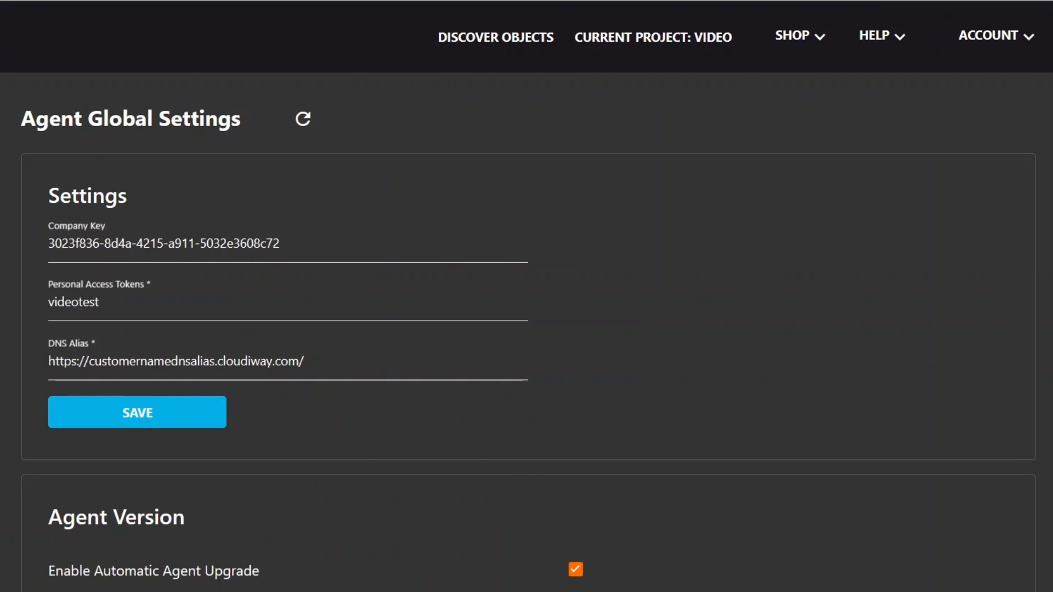
Step: Copy the Company Key and enable all six agent migration options, including uninstall after migration
drag(1013, 206, 1013, 240)
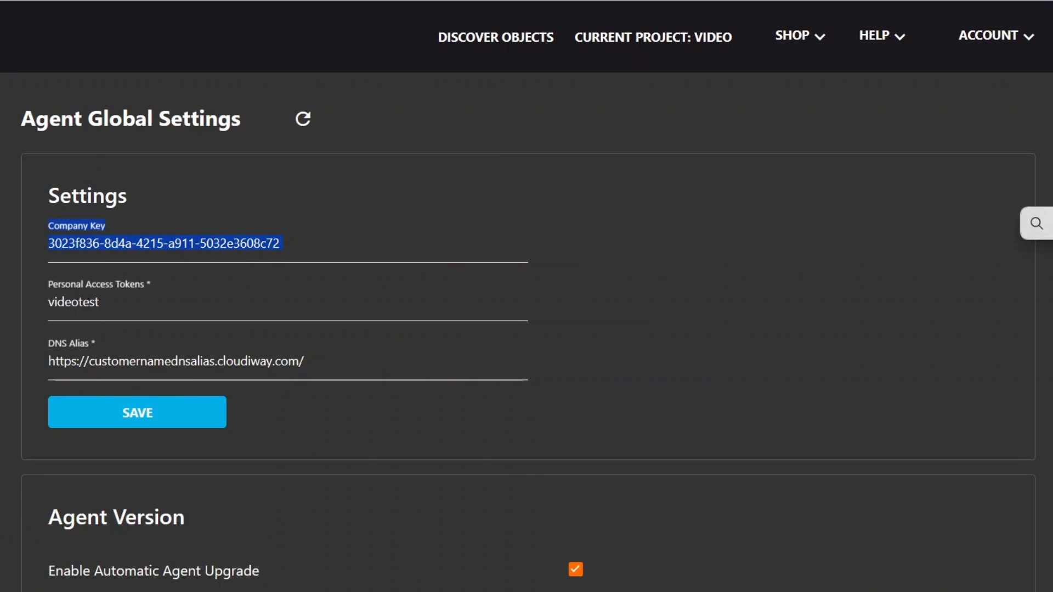
scroll(328, 214, down, 9)
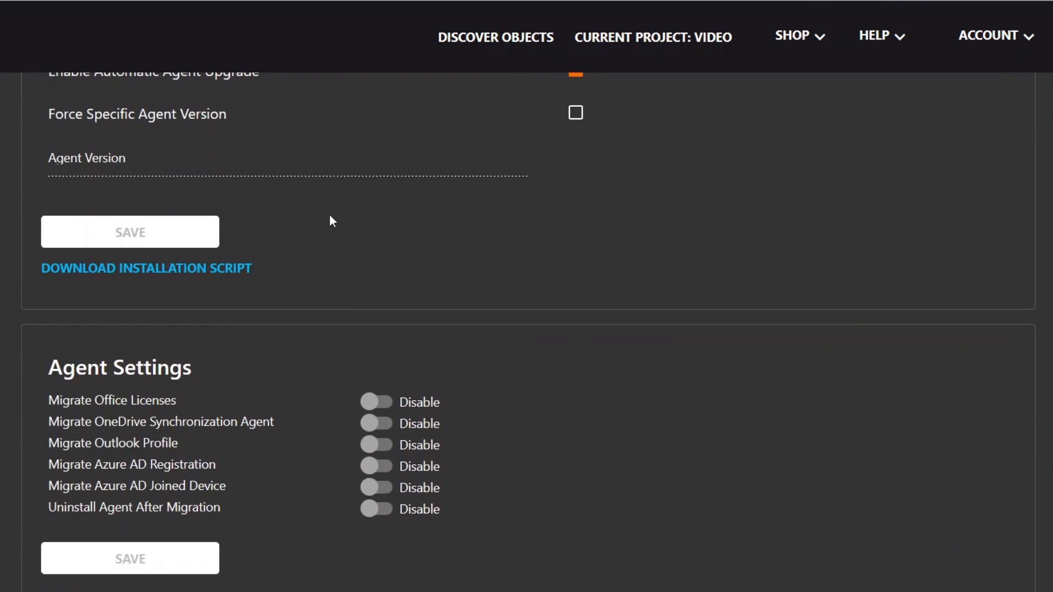
click(376, 402)
click(377, 424)
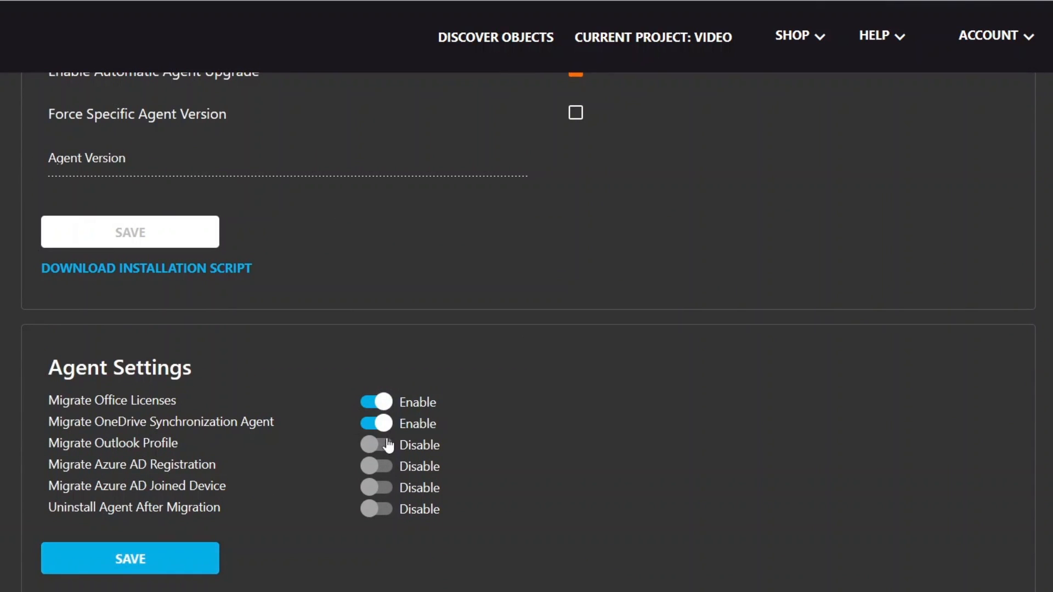
click(380, 446)
click(382, 467)
click(377, 488)
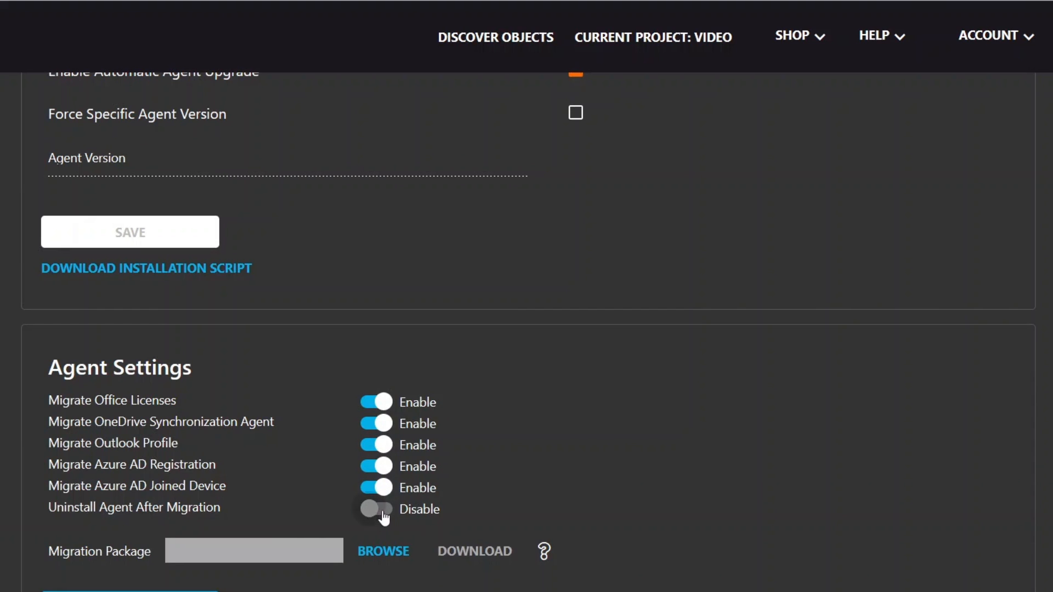
click(384, 512)
Step: Attach Test Migration.ppkg from the WICD folder as the migration package and save
click(385, 556)
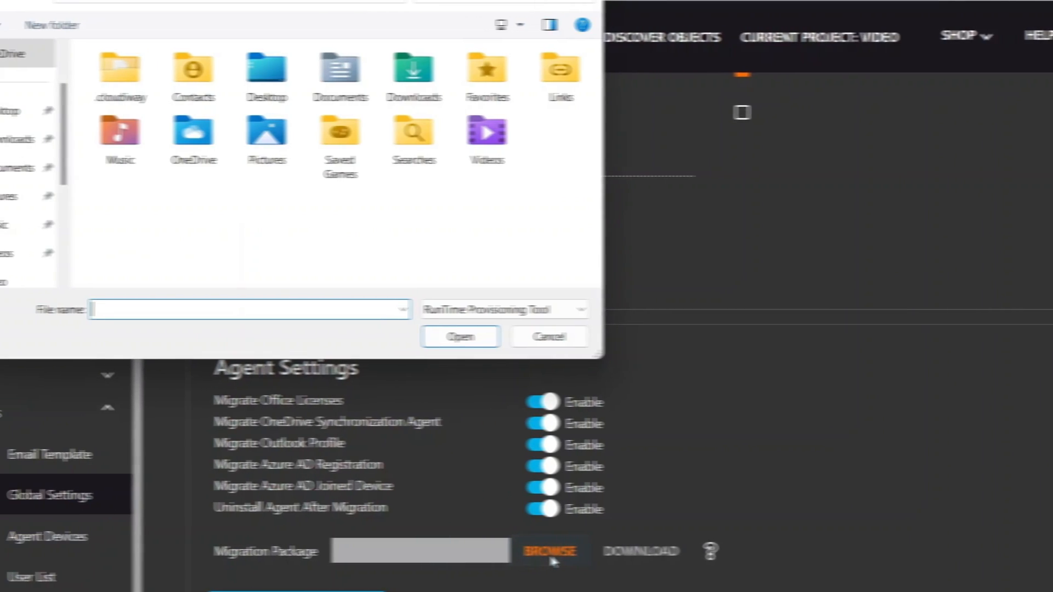
key(ctrl+v)
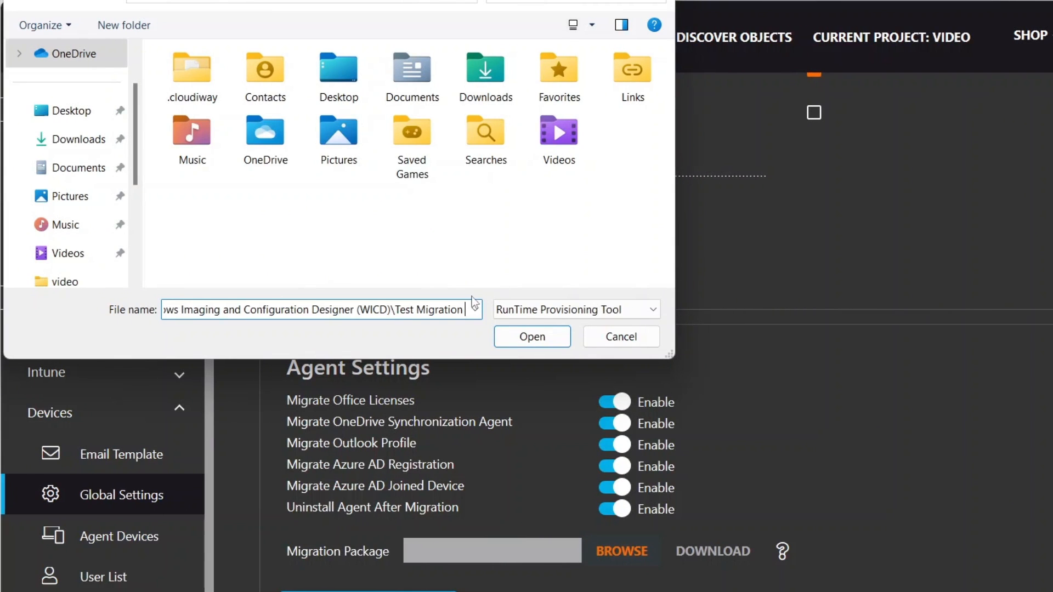
key(Return)
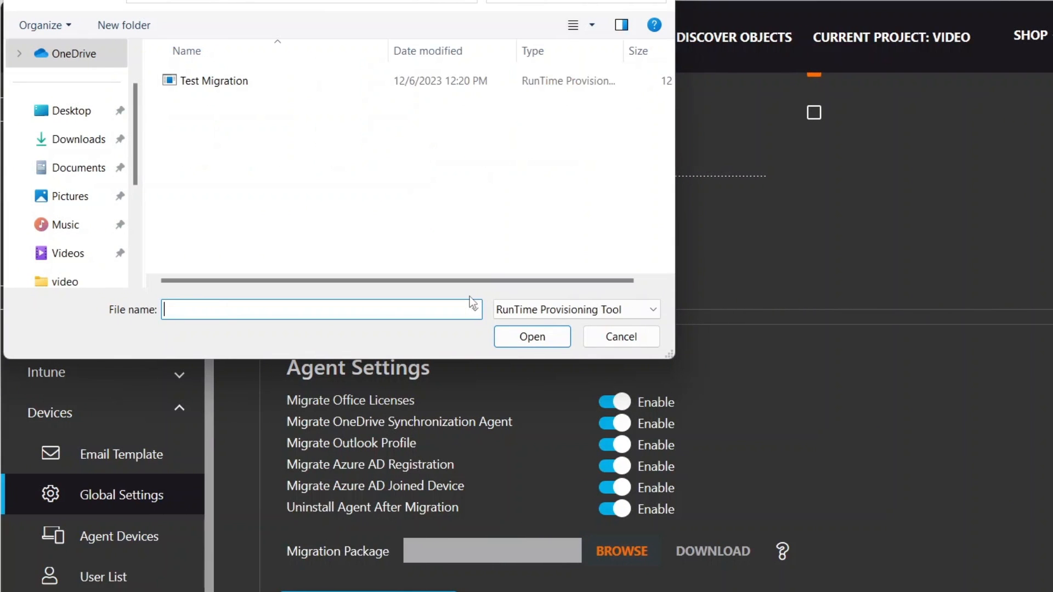
click(211, 83)
click(532, 336)
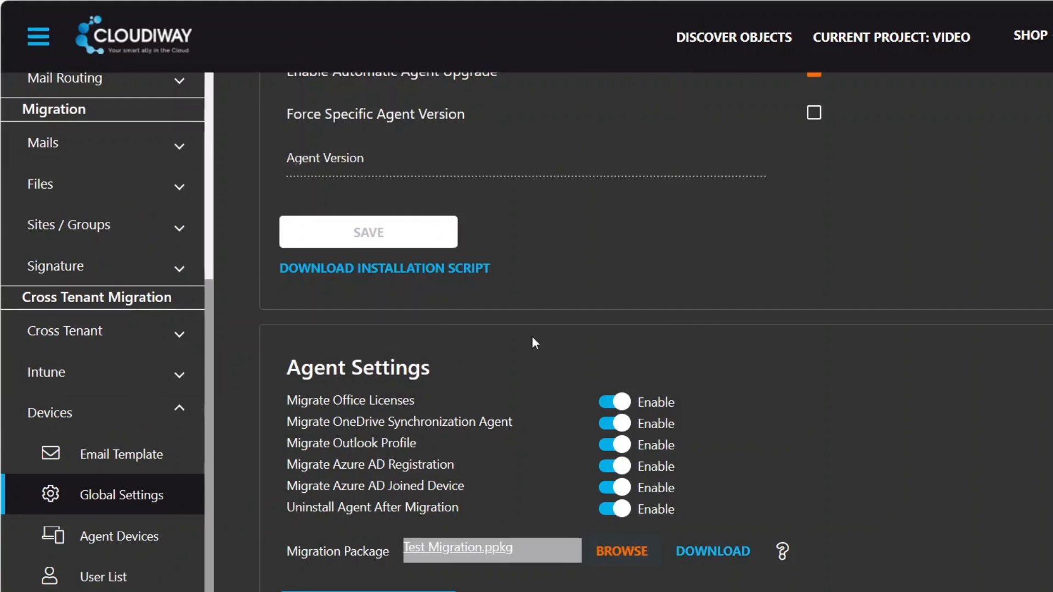
click(429, 591)
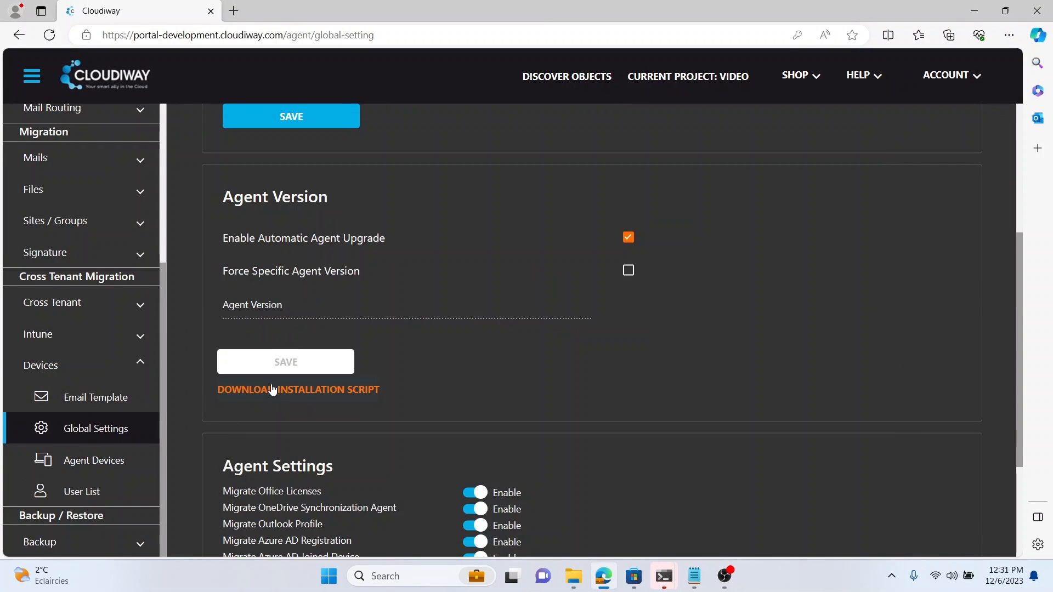
Step: Download LocalAgentInstaller.ps1 and keep it despite the browser's safety warning
click(271, 389)
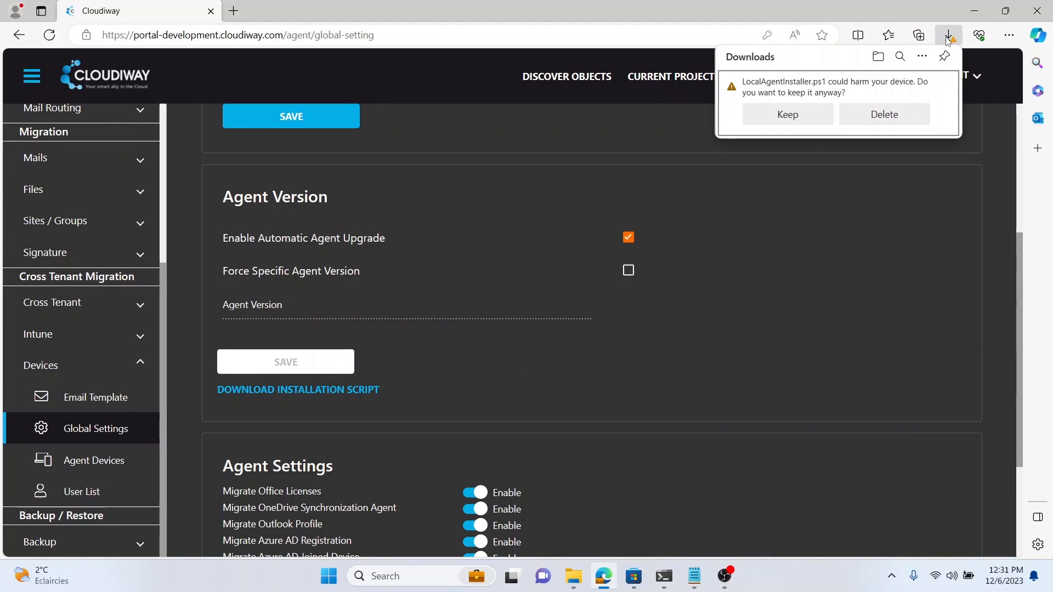
click(811, 114)
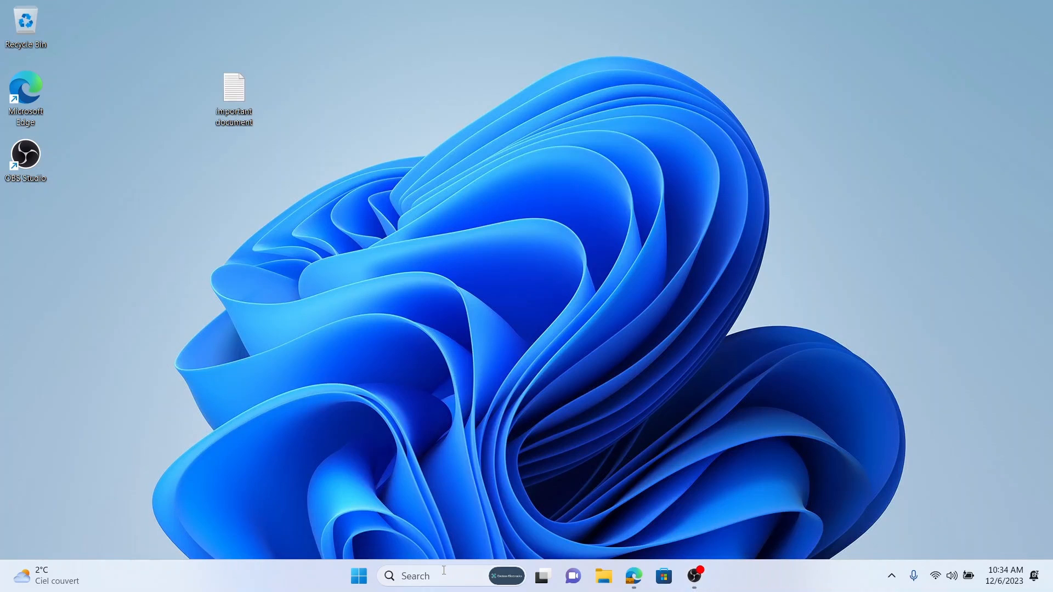
Step: Run dsregcmd /status in Command Prompt
click(441, 577)
text(cmd)
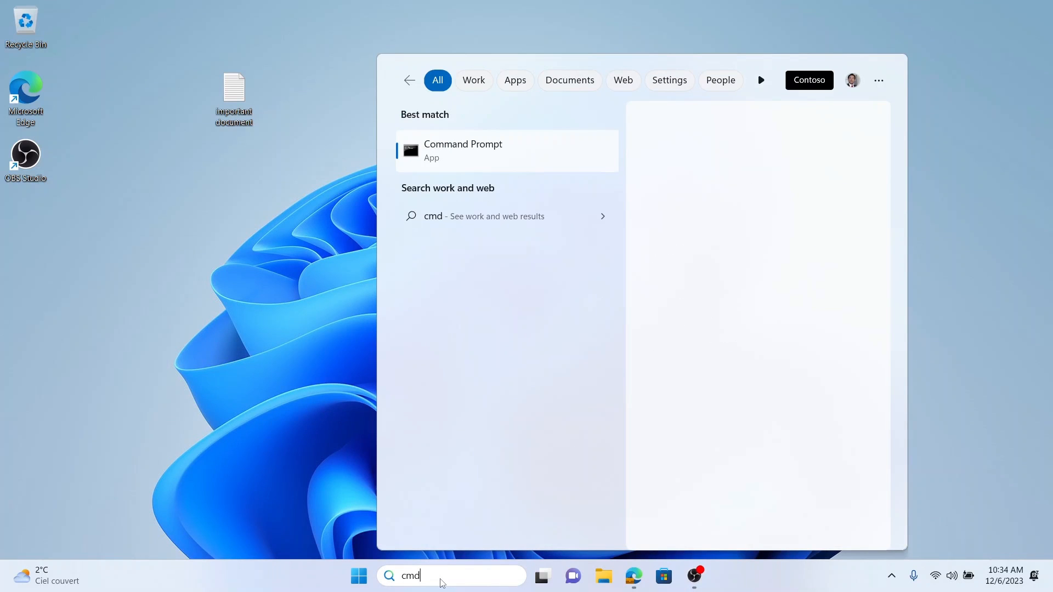
click(489, 152)
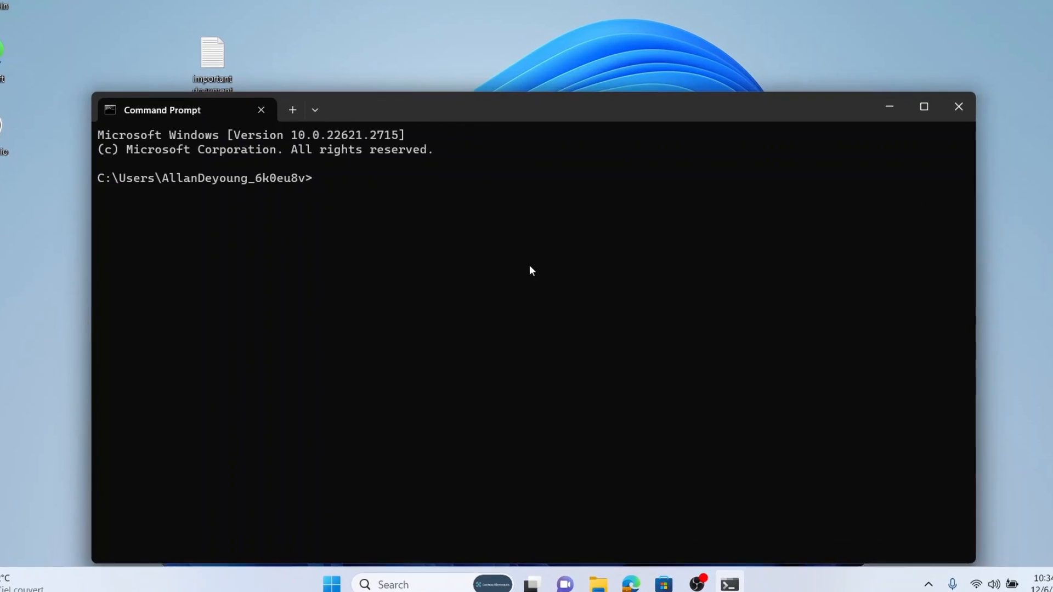
text(dsreg)
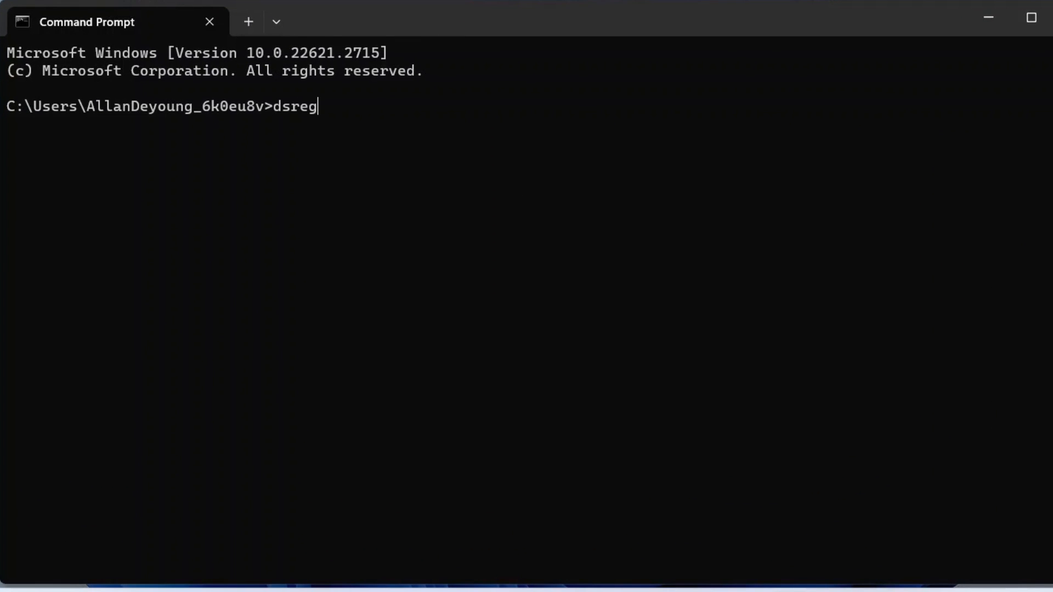
text(cmd /status)
key(Return)
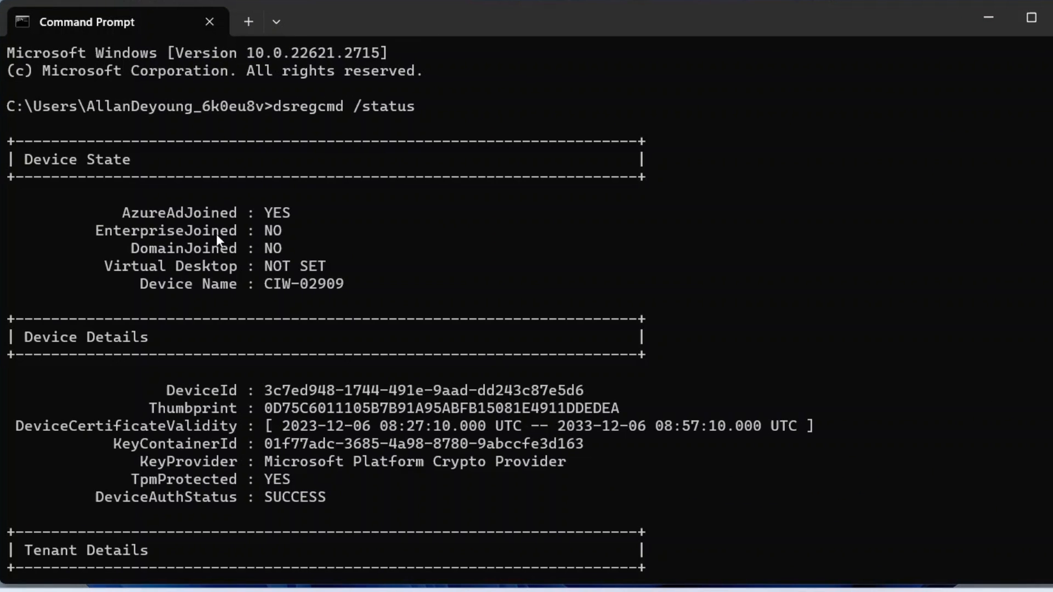
Step: Highlight the AzureAdJoined, TenantId and executing account lines in the status output
drag(110, 213, 301, 214)
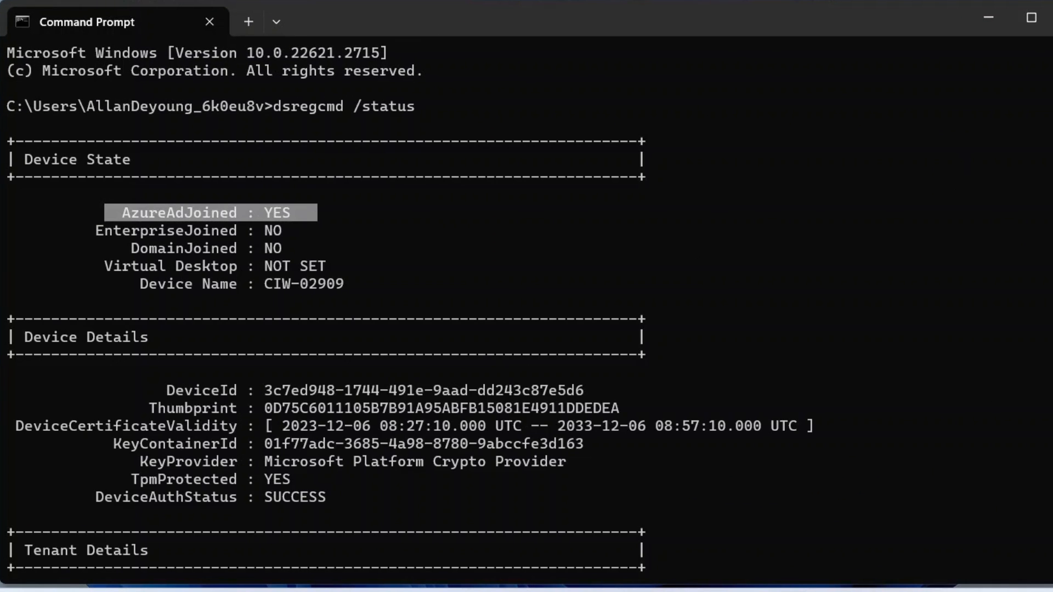
scroll(99, 214, down, 7)
drag(141, 225, 611, 230)
scroll(795, 239, down, 17)
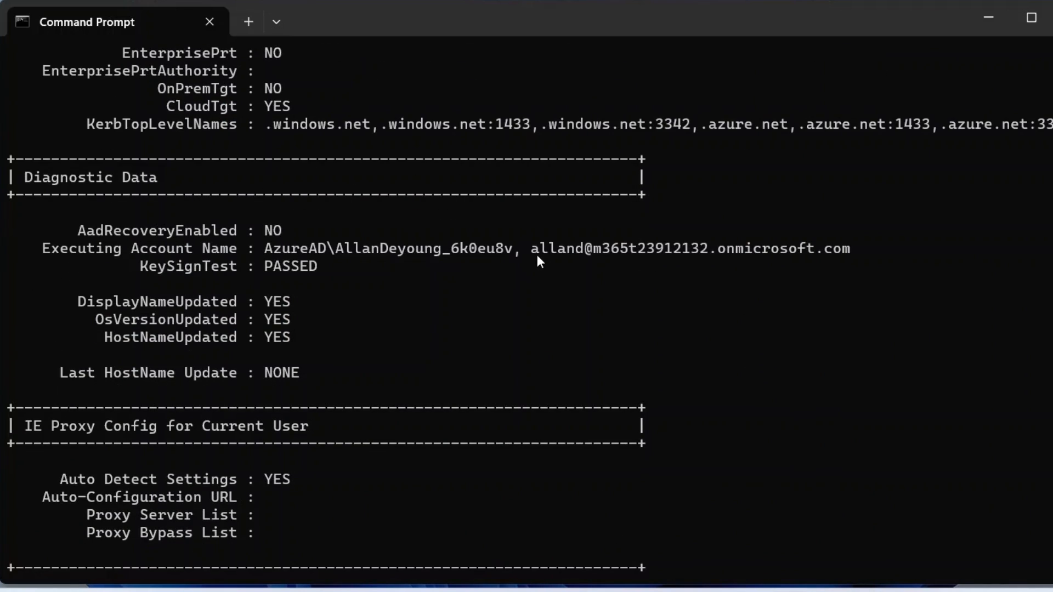
drag(528, 248, 764, 251)
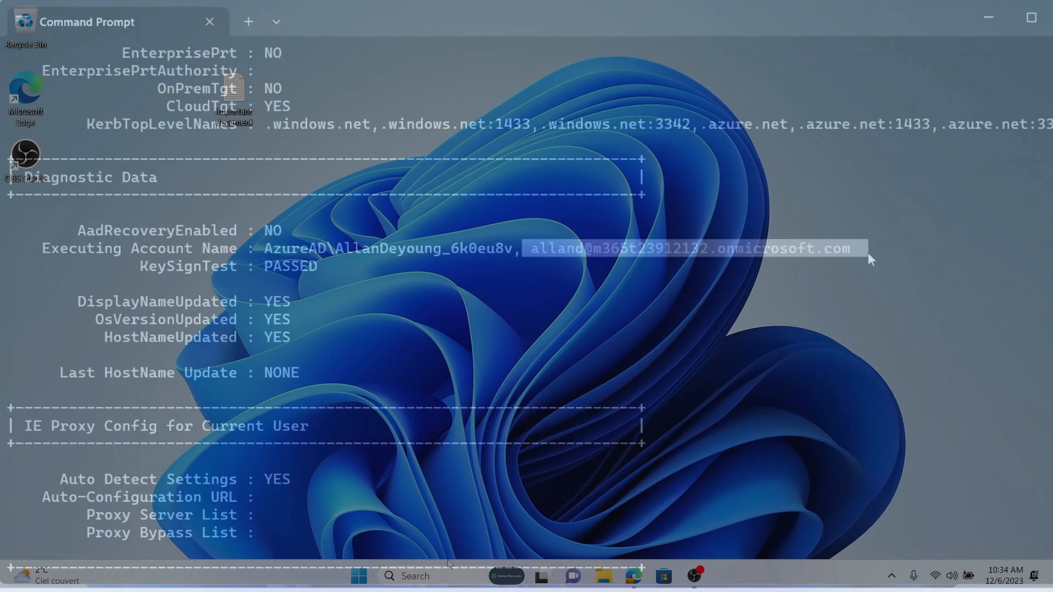
click(463, 576)
Step: Start Windows PowerShell as administrator, change to C:\temp and list its files
text(pow)
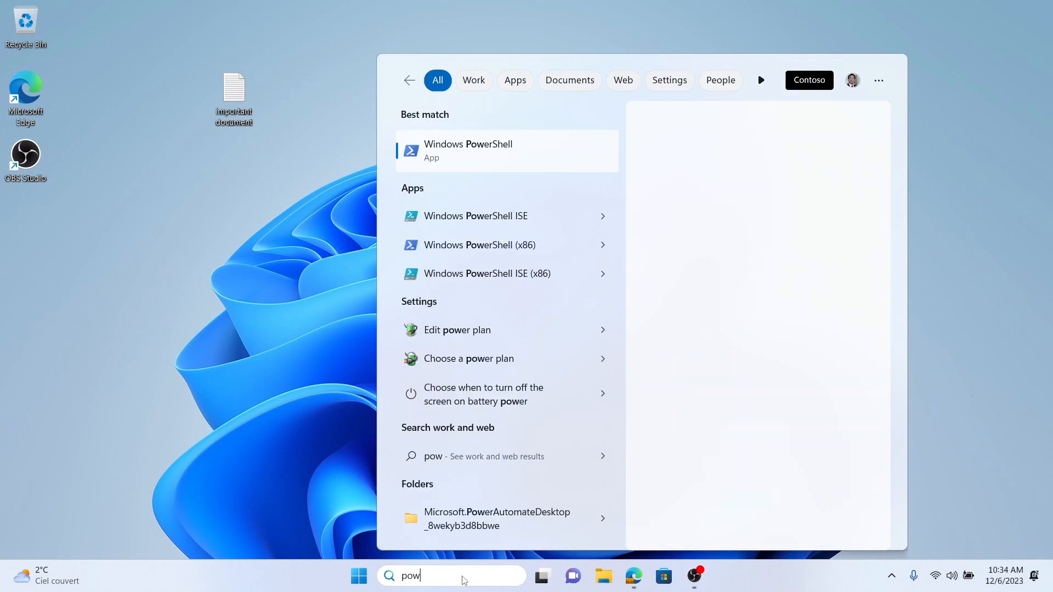
text(er)
right_click(469, 207)
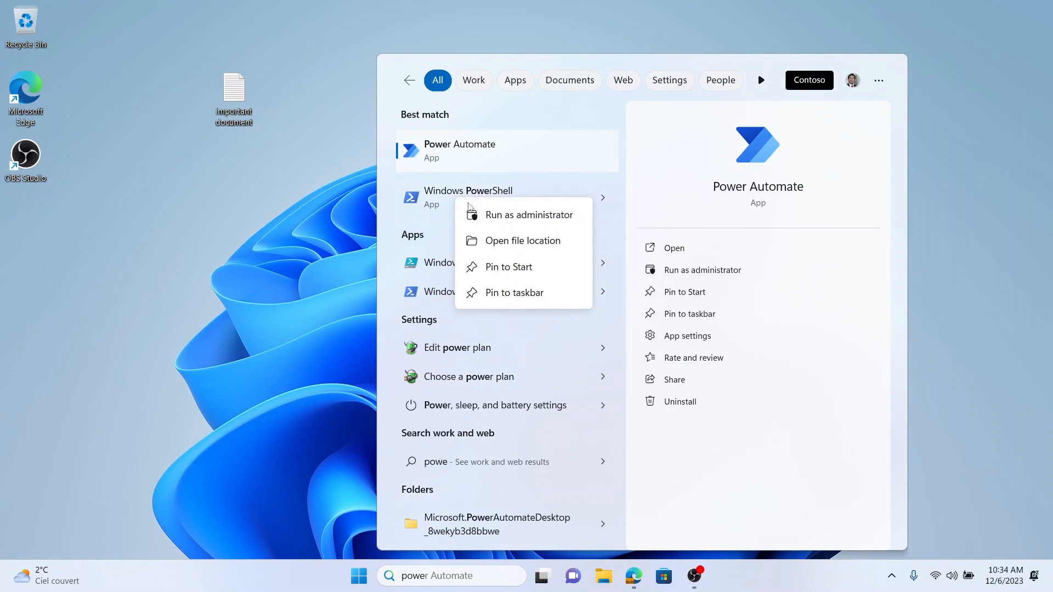
click(482, 215)
text(cd \t)
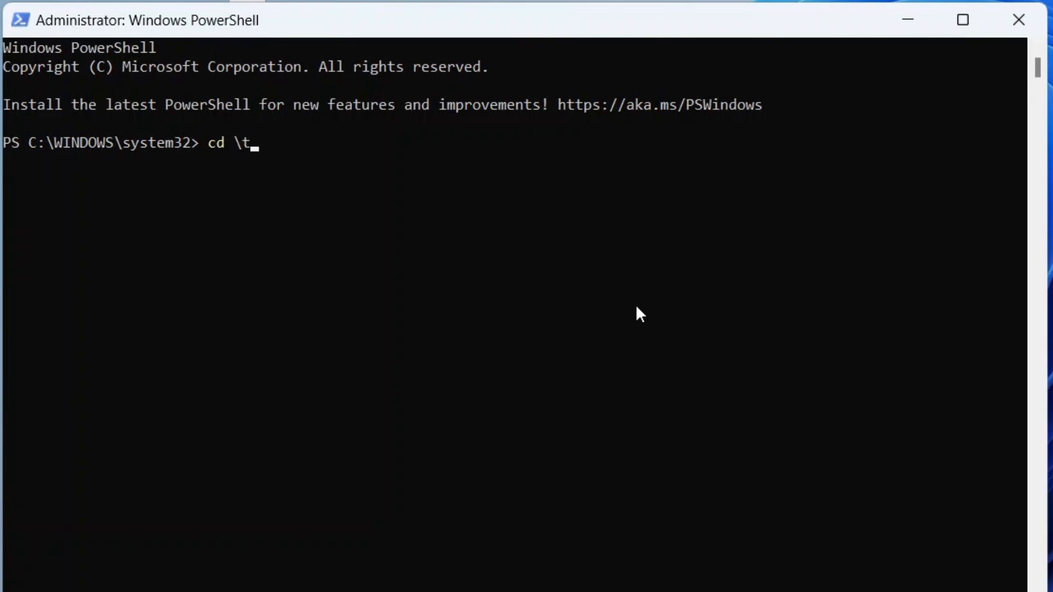
text(emp)
key(Return)
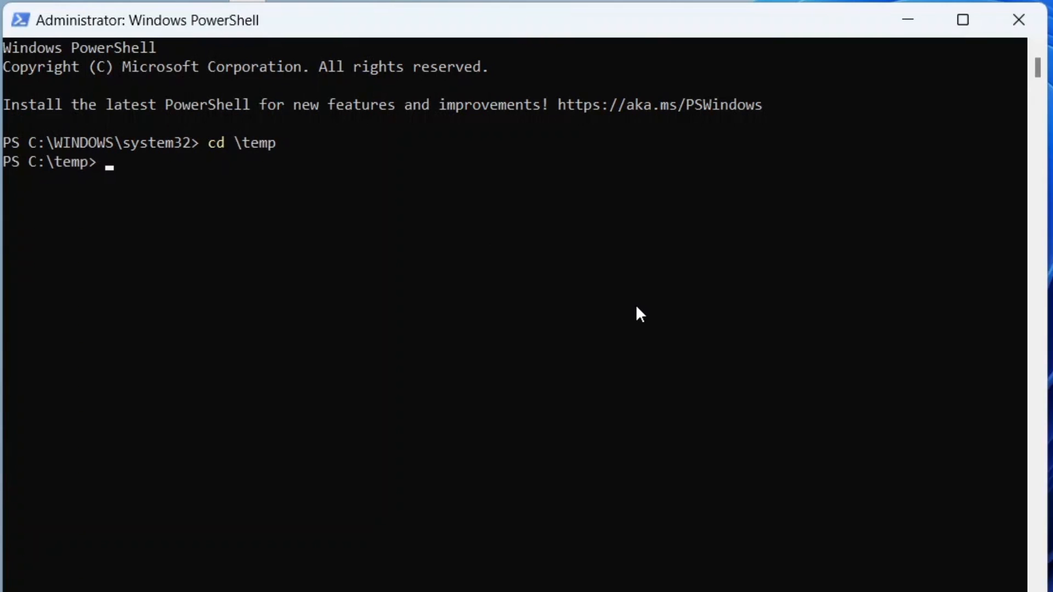
text(dir)
key(Return)
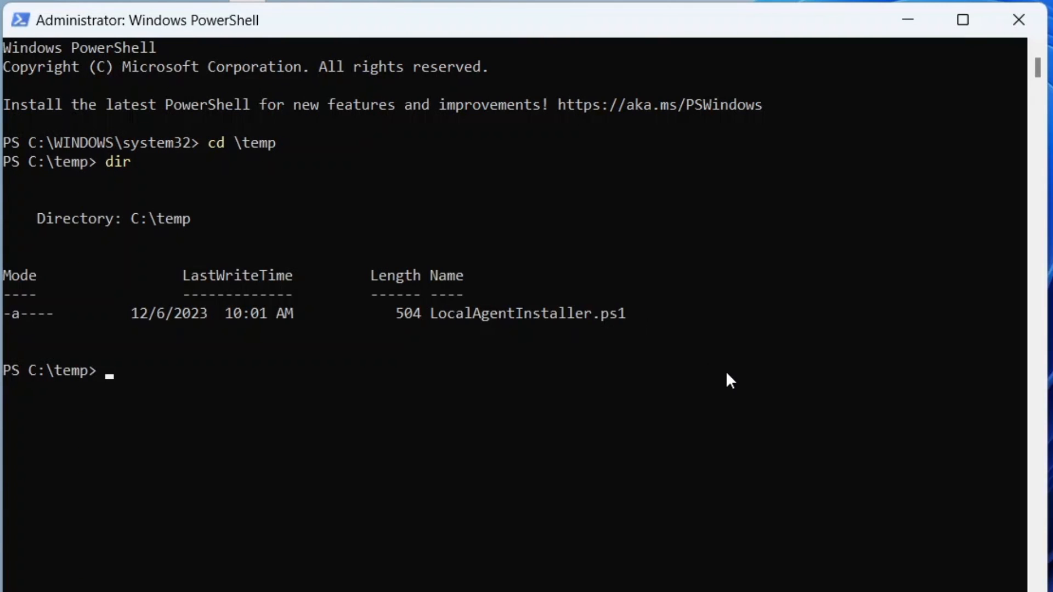
Step: Run .\LocalAgentInstaller.ps1, answering R to run once, and open the Cloudiway agent from the tray
text(.\loc)
key(Tab)
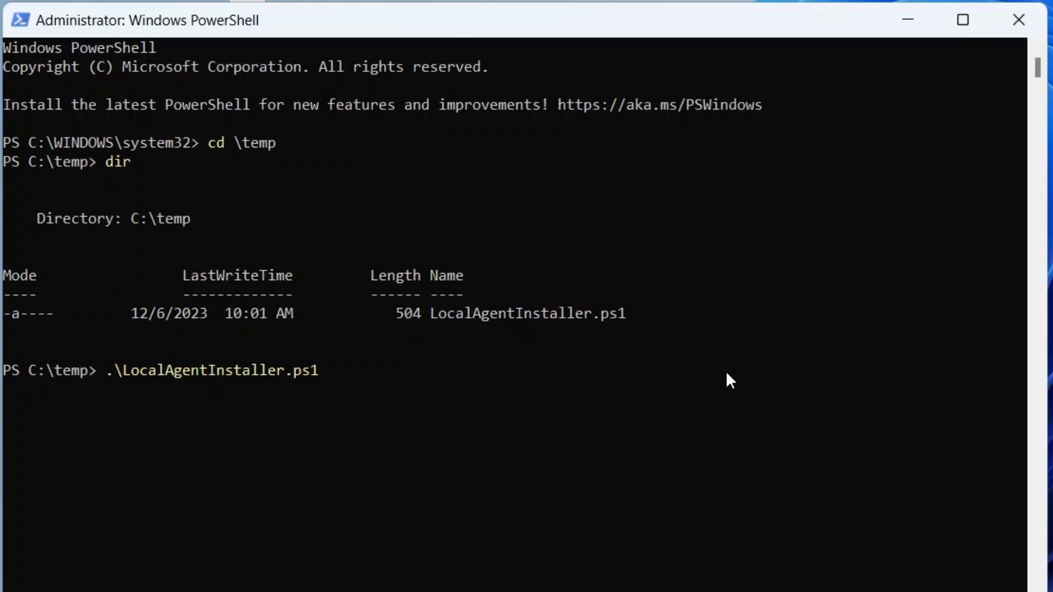
key(Return)
text(r)
key(Return)
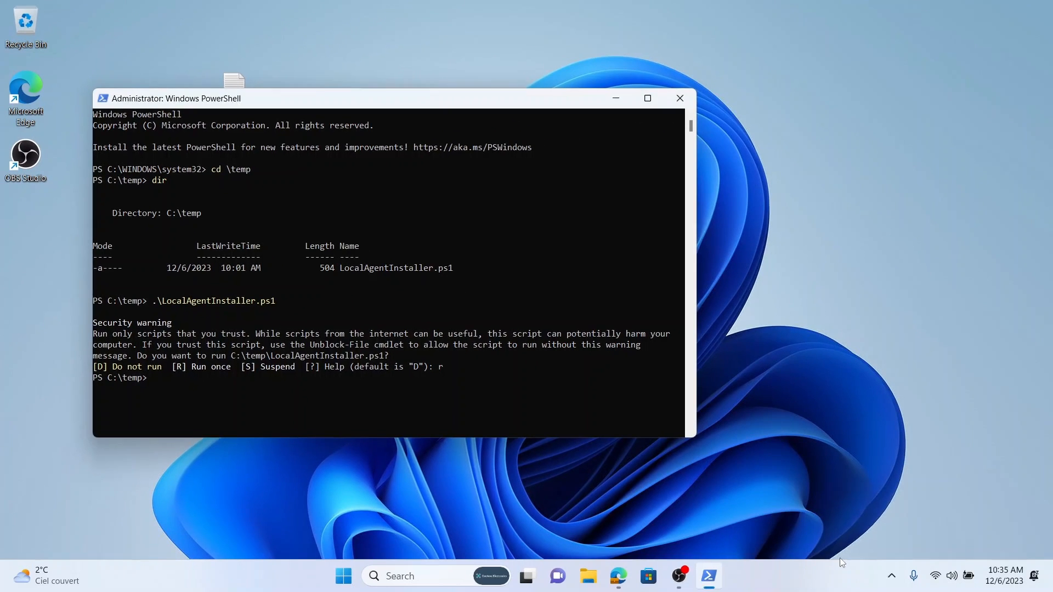
click(891, 575)
click(836, 507)
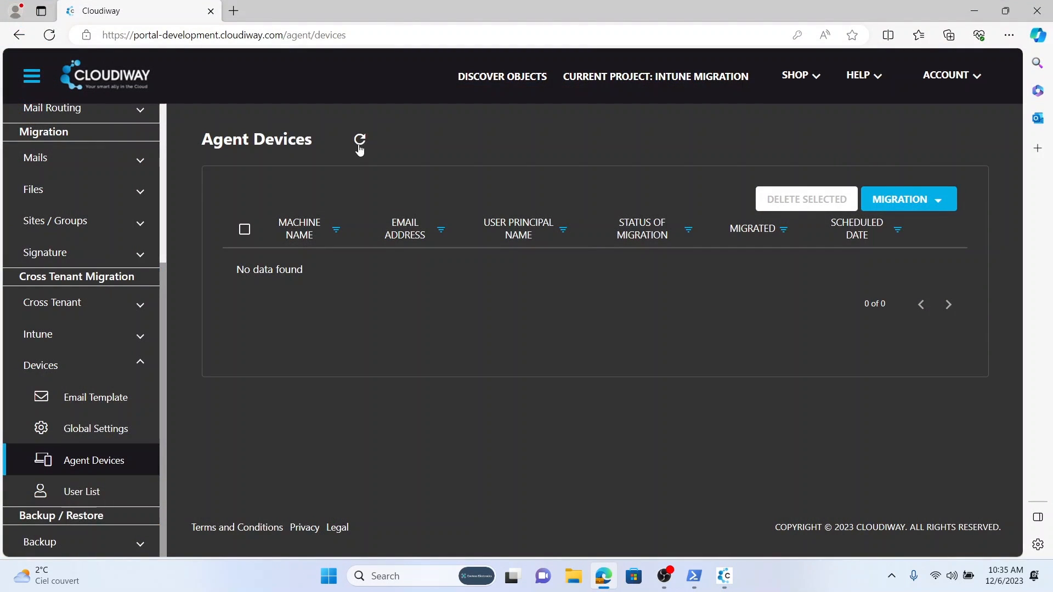
Step: Refresh Agent Devices and check the details of the newly listed device CIW-02909
click(359, 141)
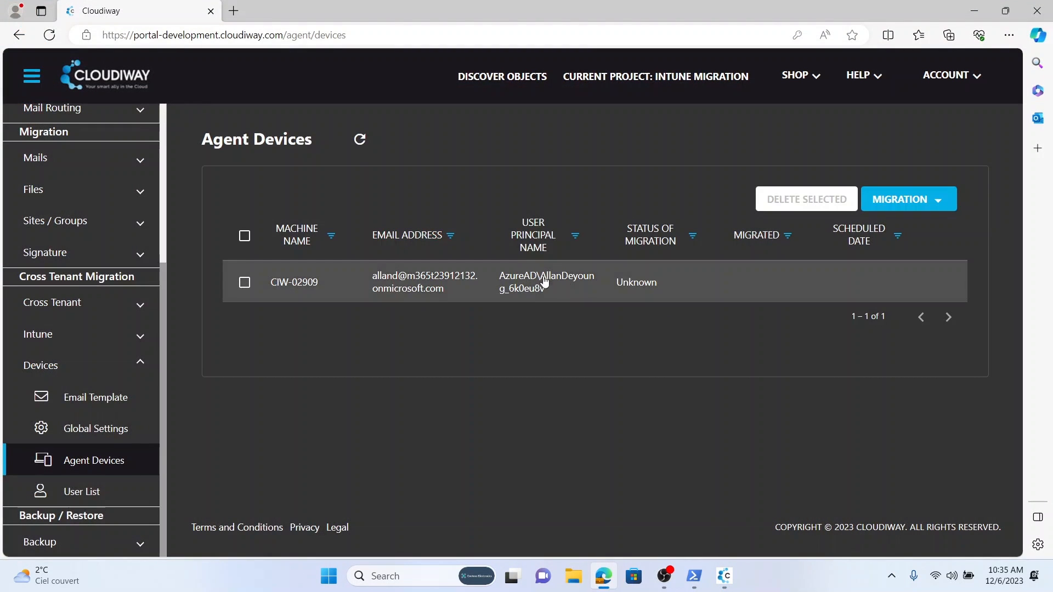
click(470, 286)
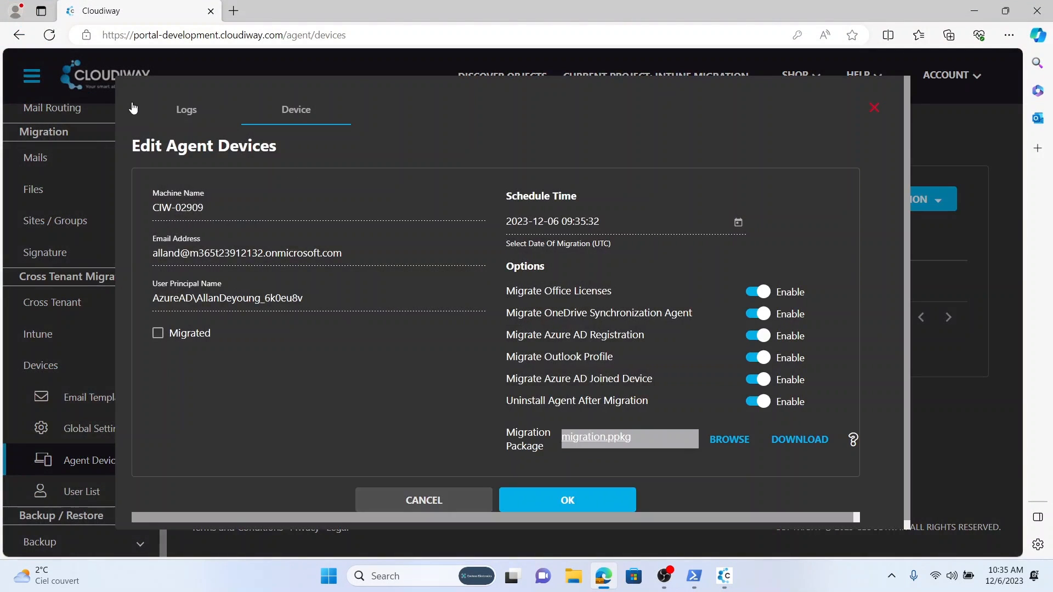
click(873, 108)
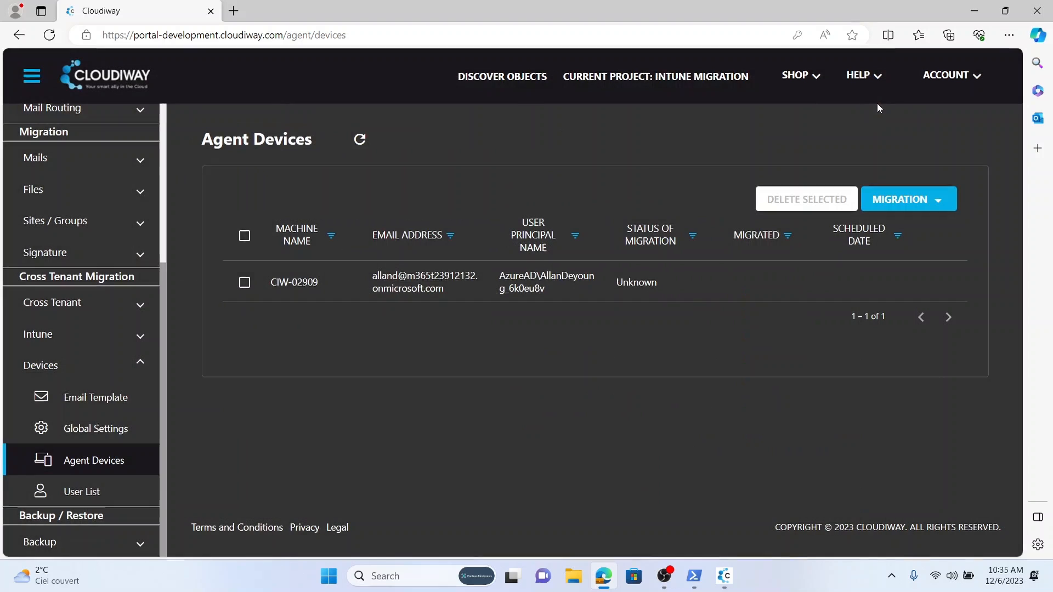
Step: On the Tenant User List, confirm which user owns the one computer and tick that user
click(81, 492)
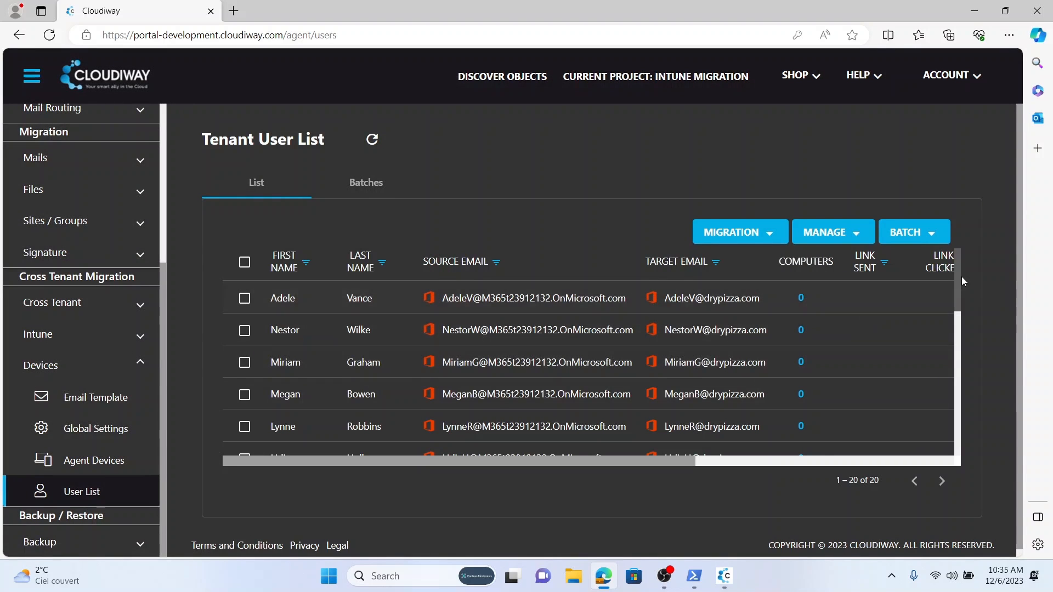
drag(957, 282, 959, 405)
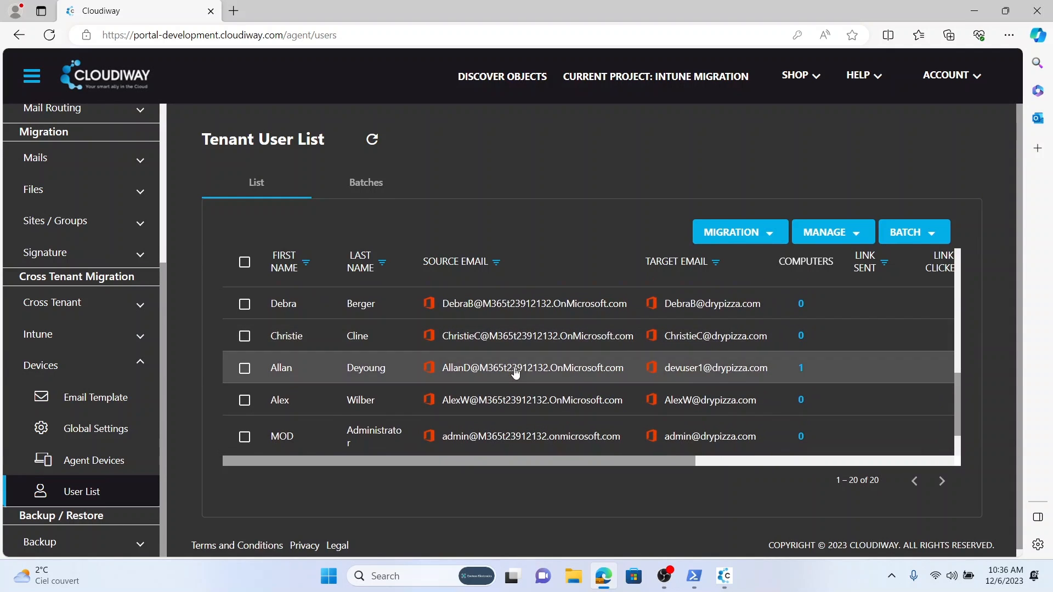
click(800, 369)
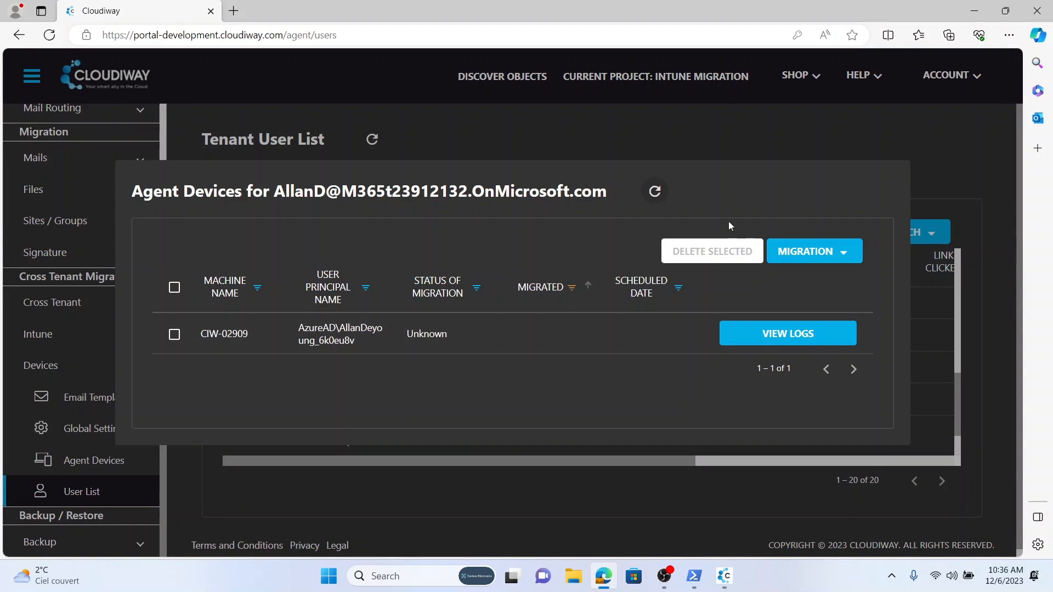
click(774, 142)
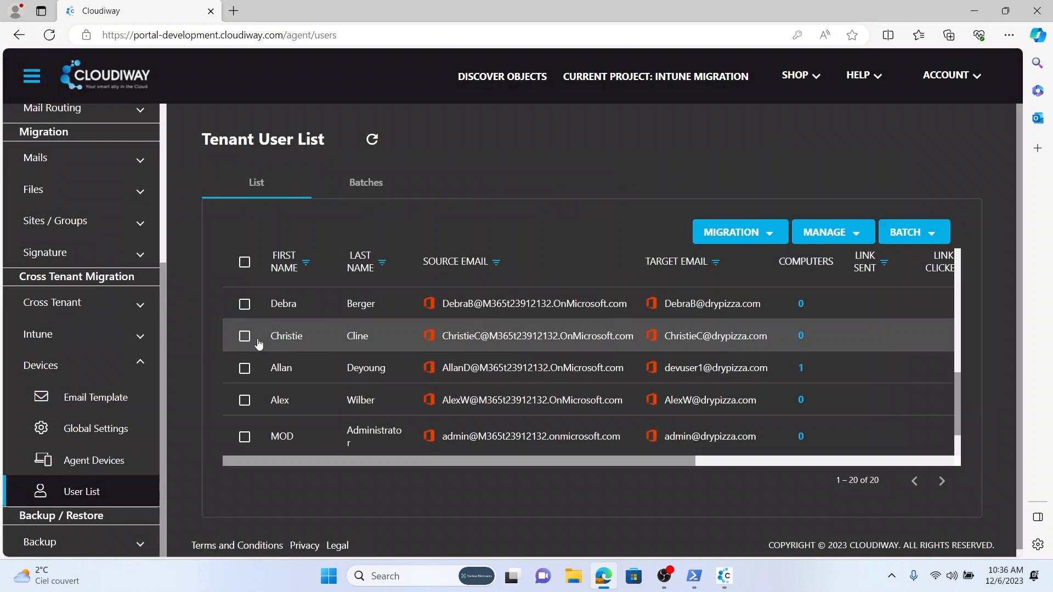
click(244, 369)
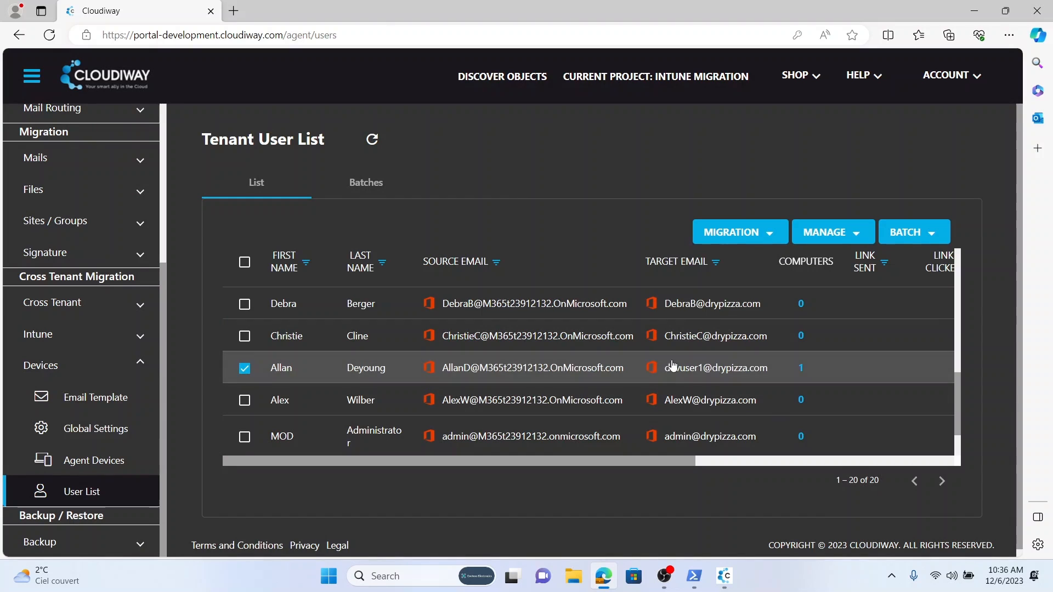
Step: Start a Migrate Now migration job for the ticked user, dismiss the confirmation, and return to Agent Devices
click(733, 236)
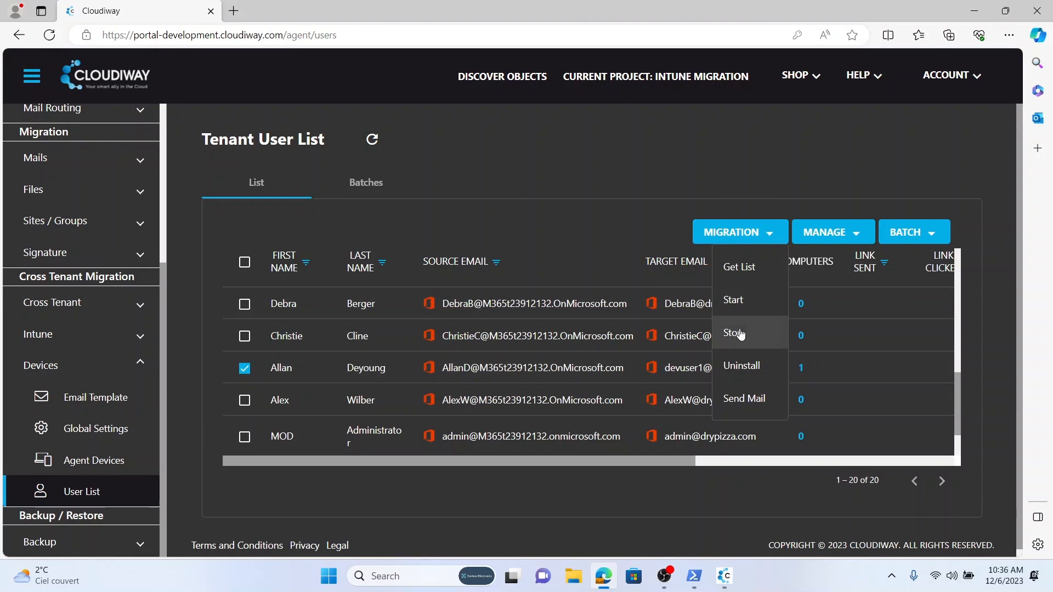
click(734, 302)
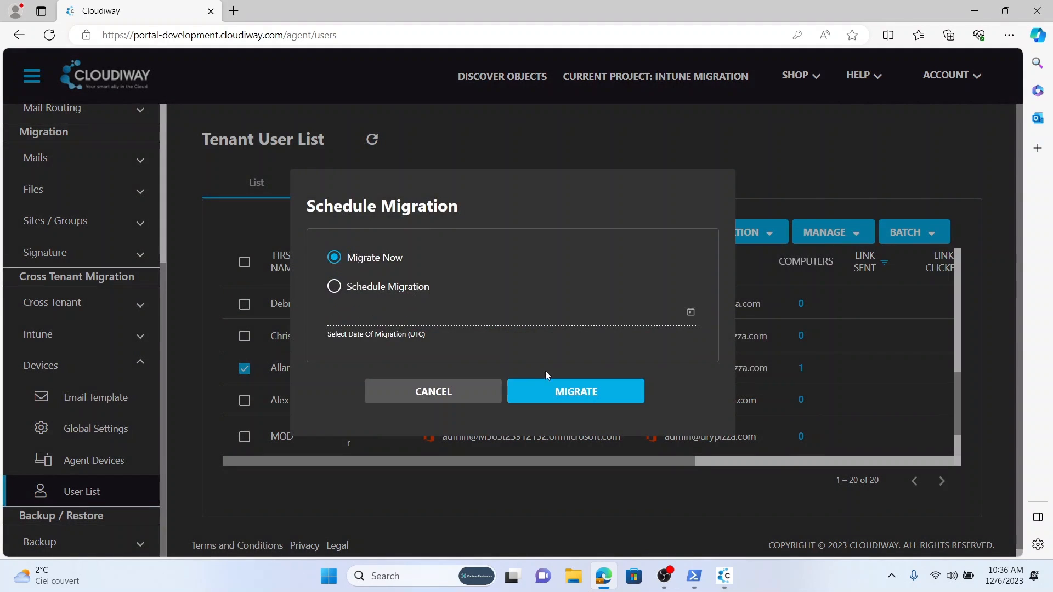
click(587, 391)
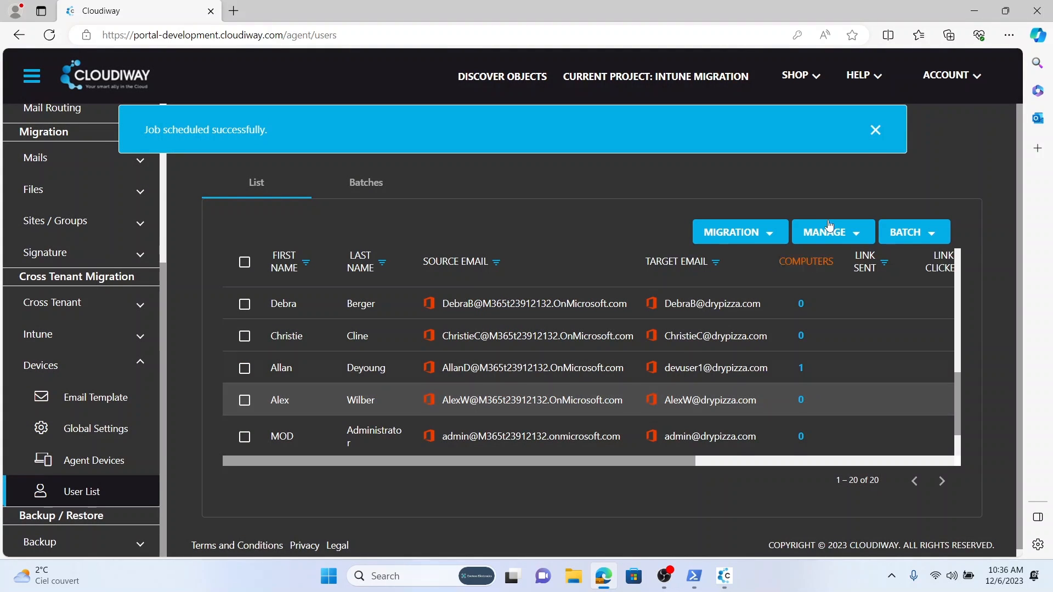
click(875, 132)
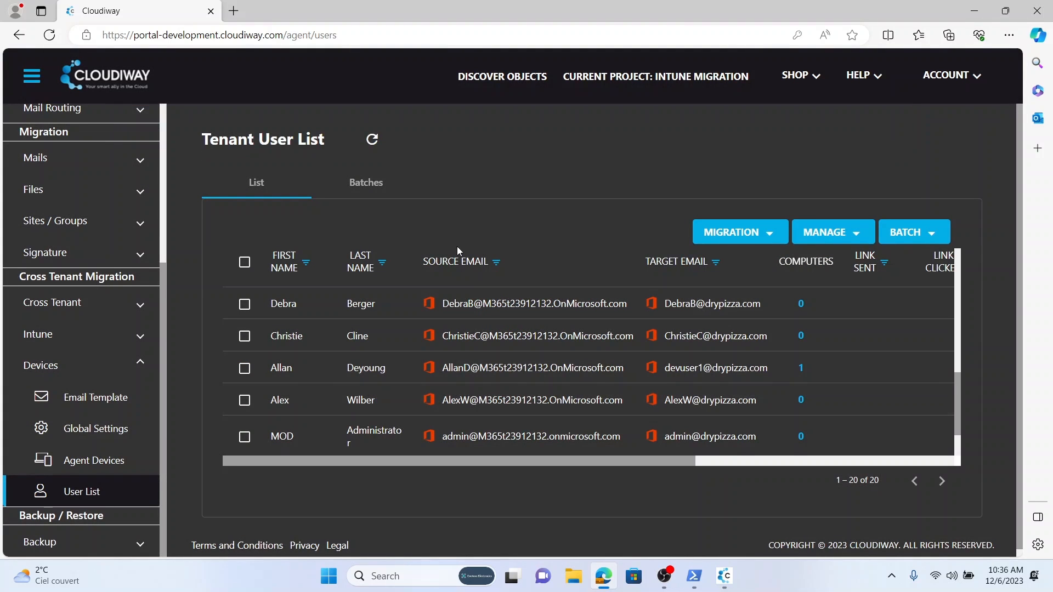
click(102, 460)
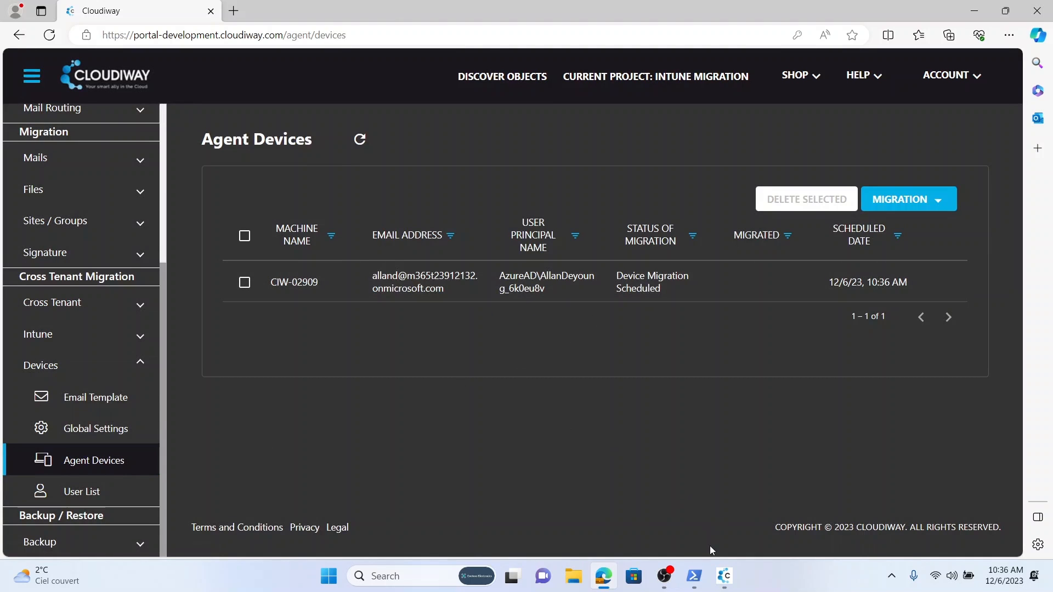
Step: Reopen the Cloudiway migration agent from the system tray to follow the CIW-02909 migration
click(724, 576)
click(536, 118)
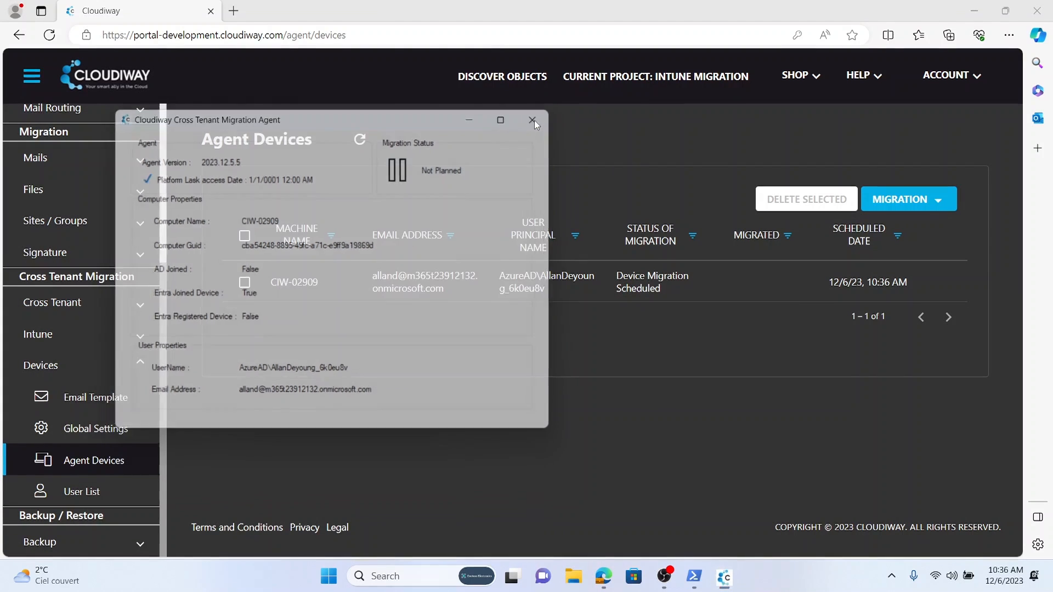
click(893, 573)
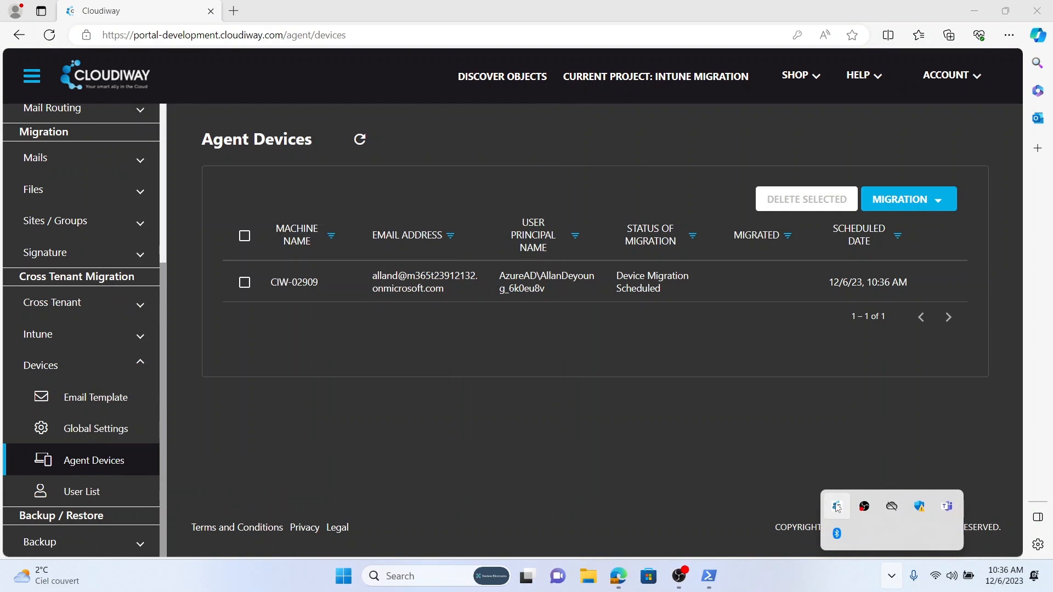
click(836, 506)
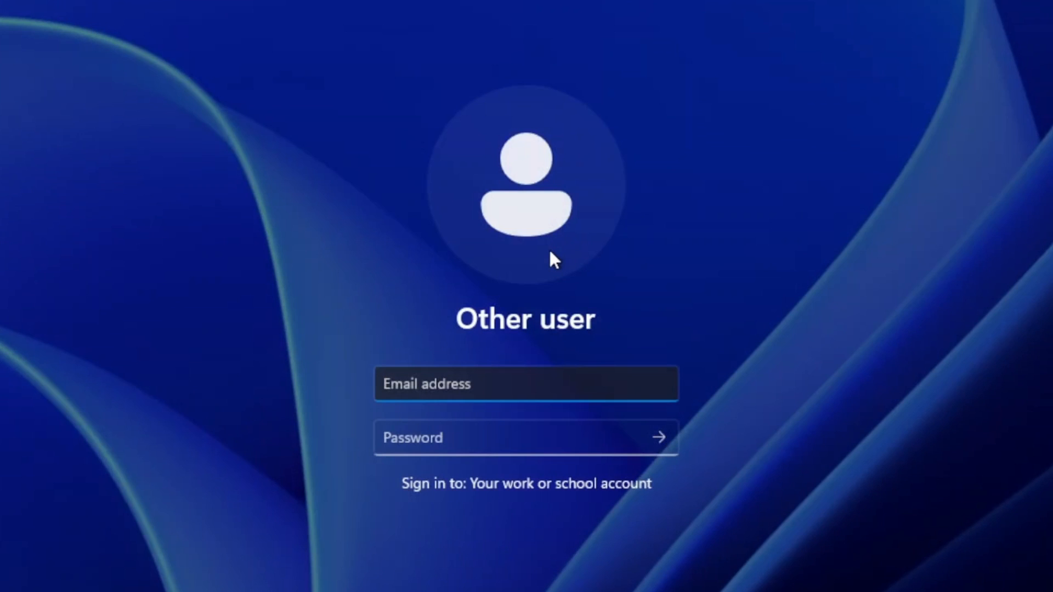
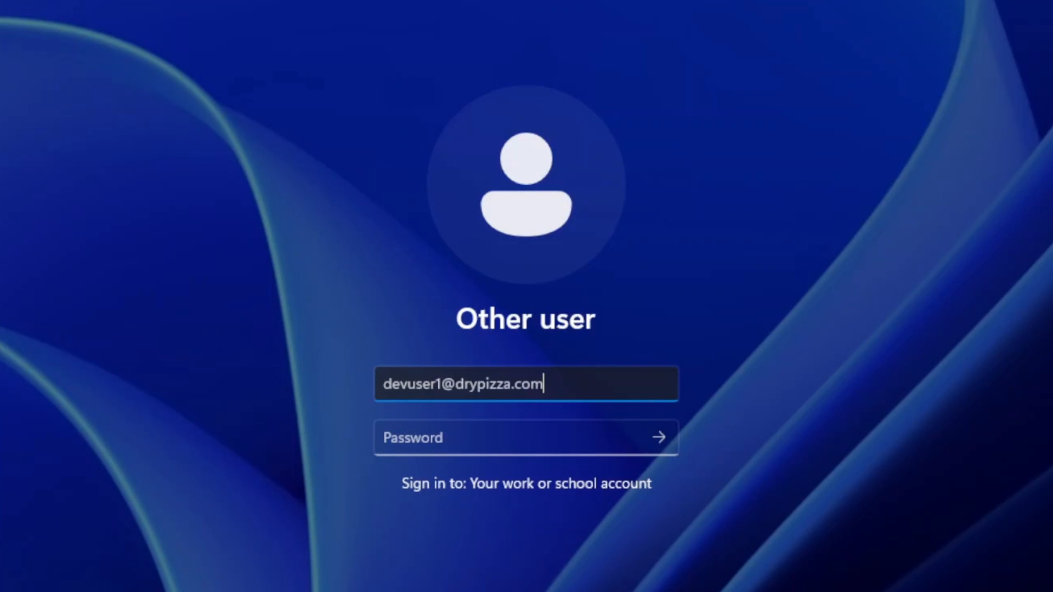
Step: Sign in to Windows with the target work account's e-mail address and password
click(482, 439)
text(•••••••••••••••••••••••••)
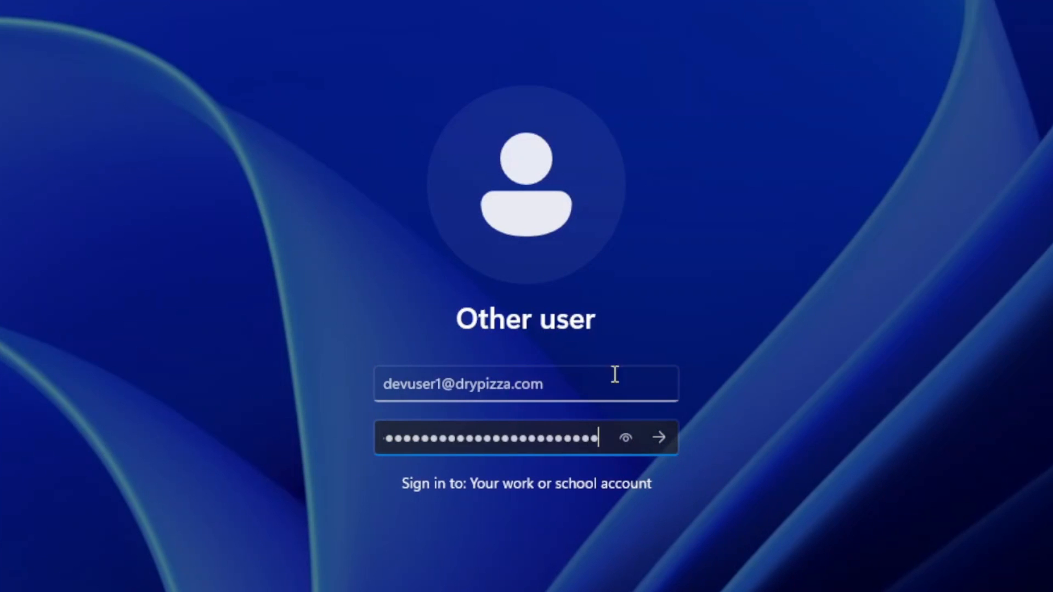
click(660, 437)
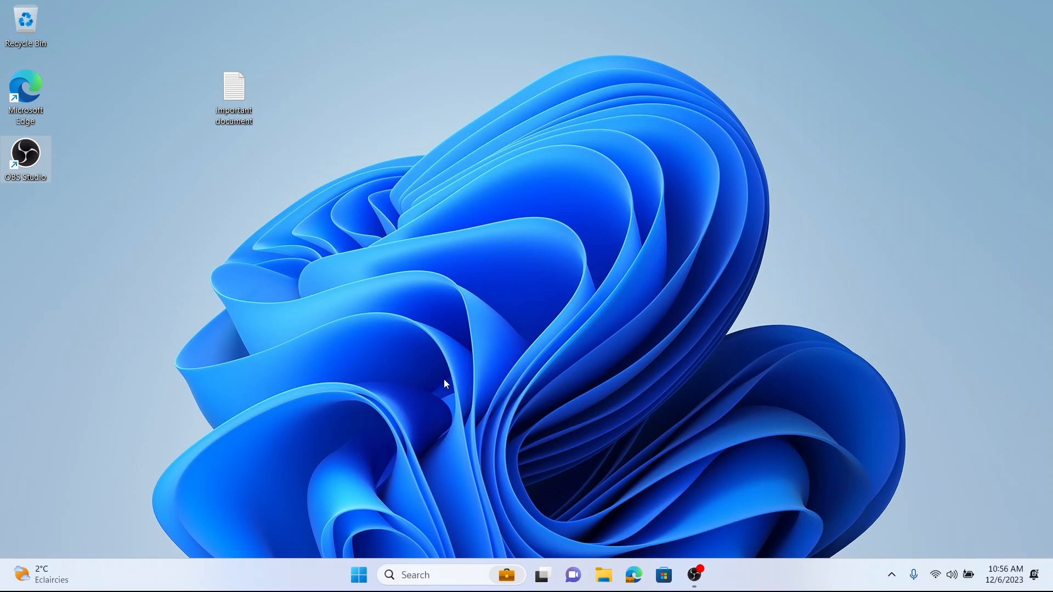
Step: Open Command Prompt and run whoami to show the signed-in account
key(super+r)
text(cm)
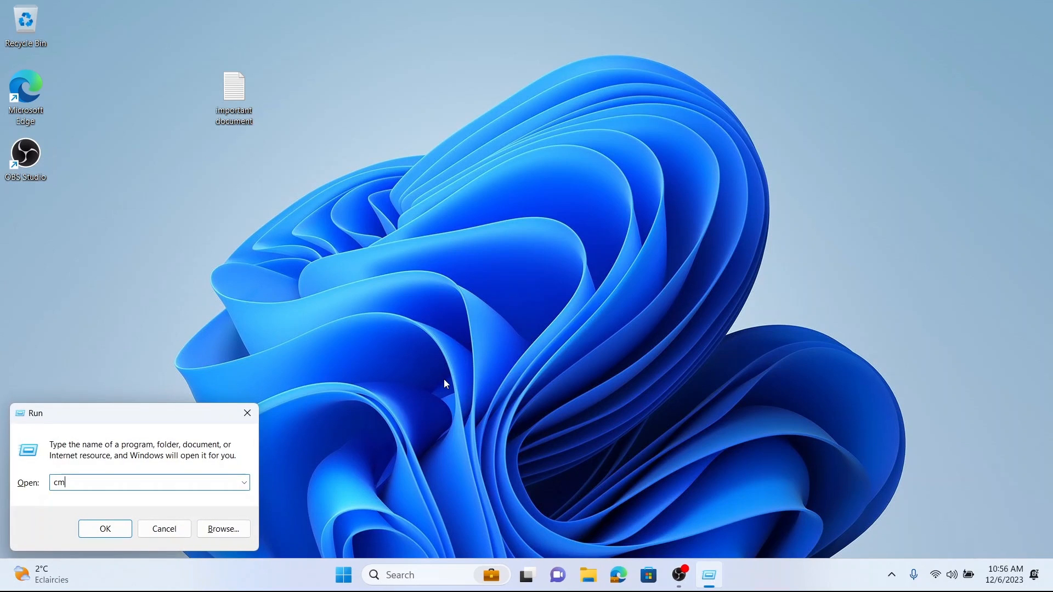
text(d)
key(Return)
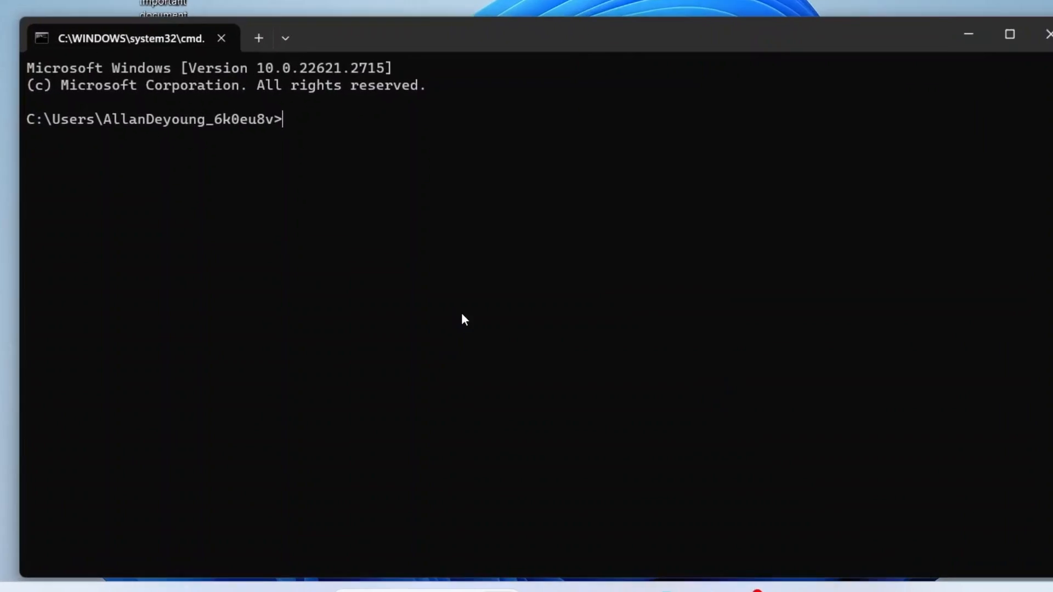
text(whoami)
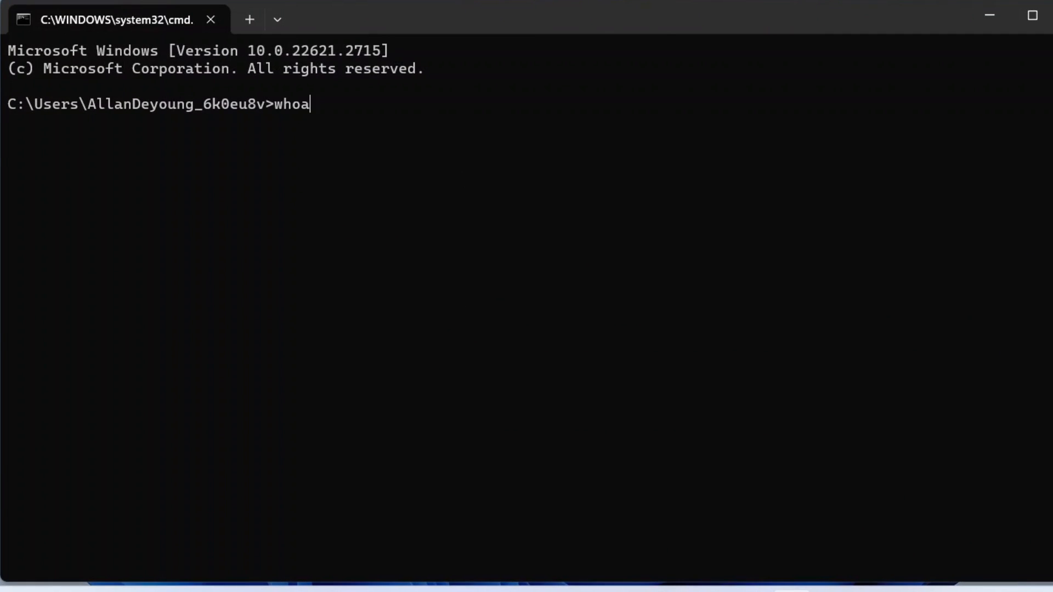
key(Return)
drag(81, 121, 149, 119)
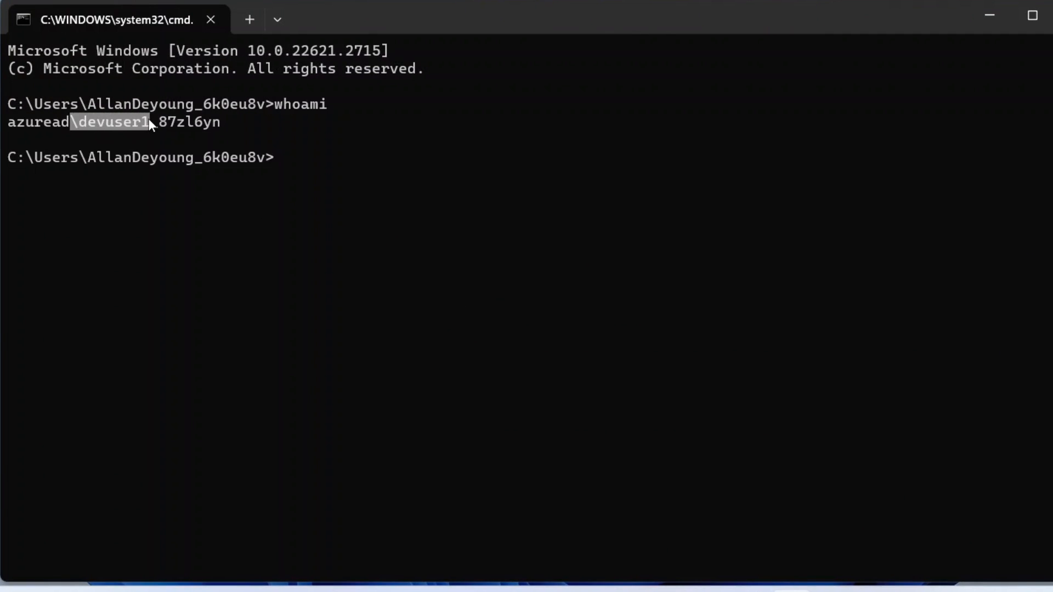
Step: Run dsregcmd /status and highlight AzureAdJoined : YES, the Cloudiwaylab Test tenant and the executing account
text(dsregcmd /status)
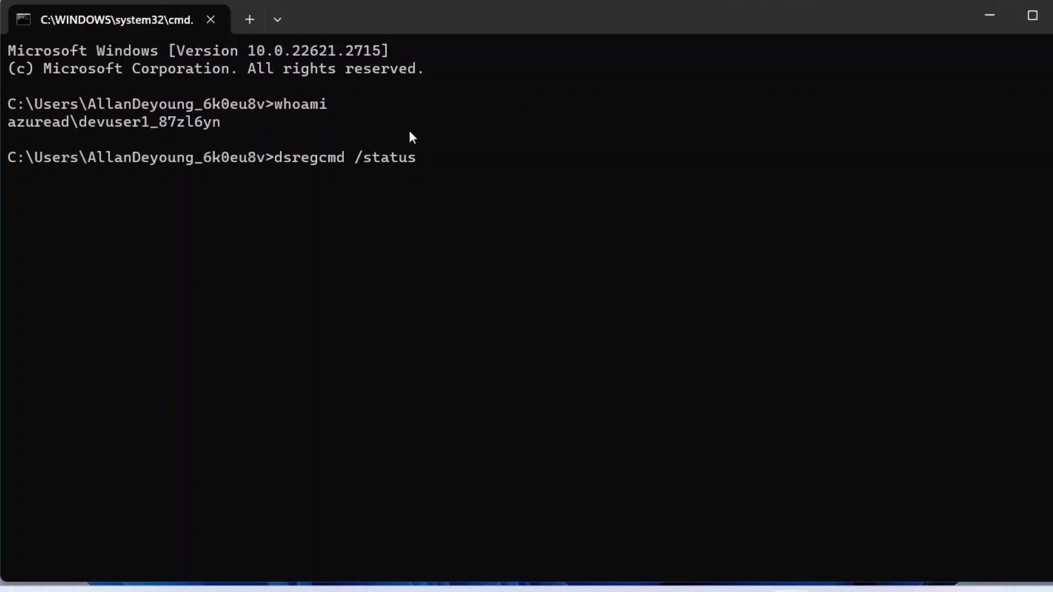
key(Return)
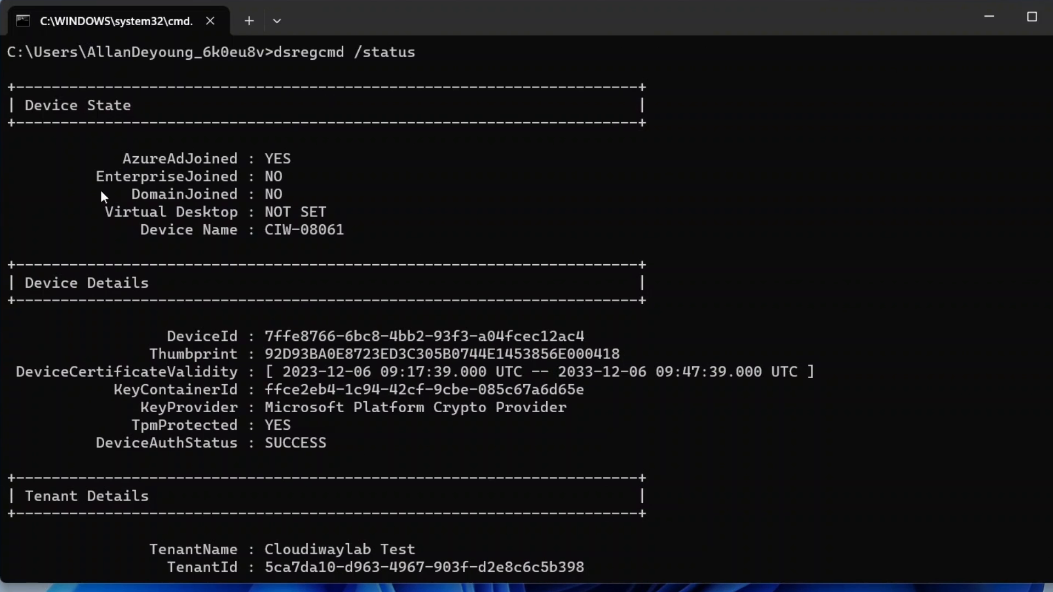
drag(117, 159, 325, 164)
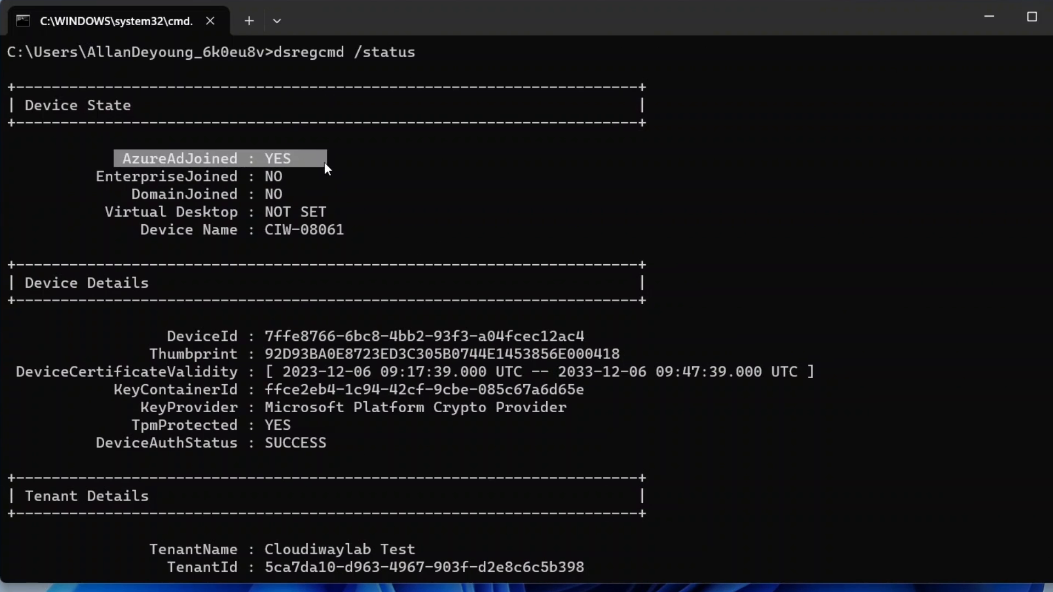
drag(147, 554, 451, 559)
scroll(658, 276, down, 20)
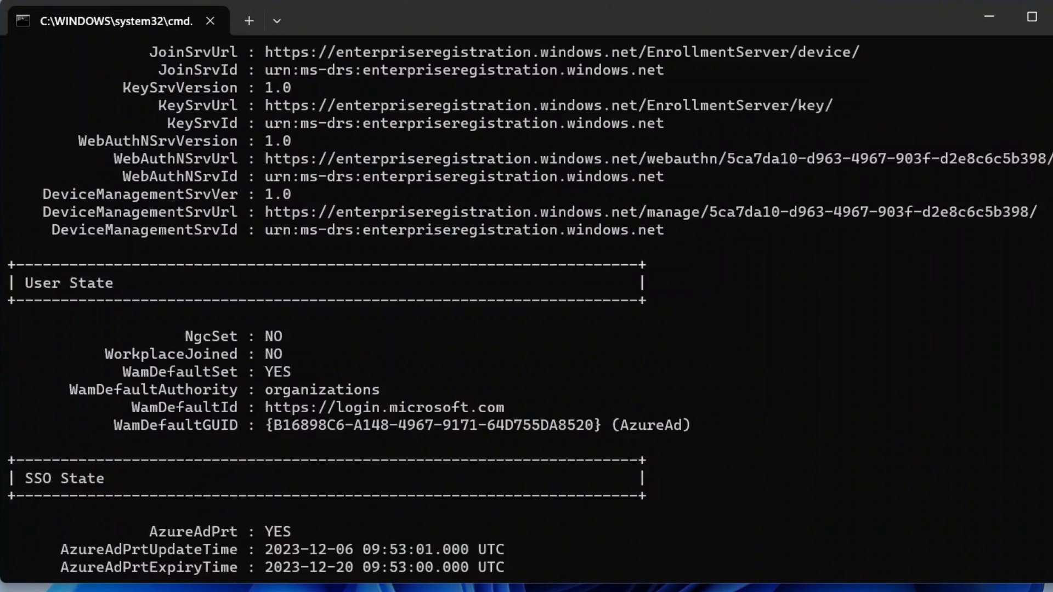
drag(501, 338, 667, 335)
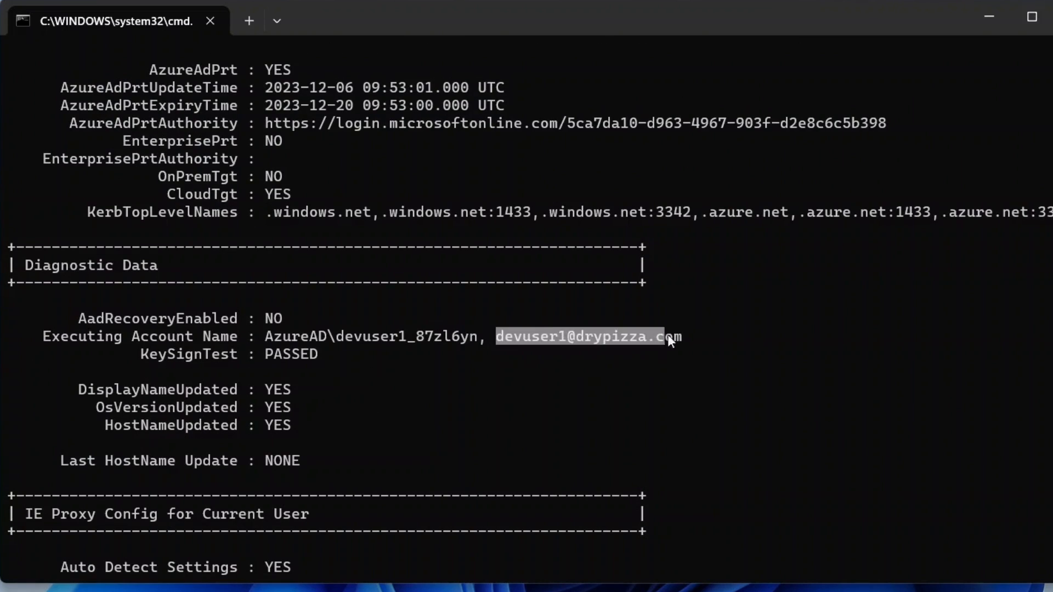
click(905, 337)
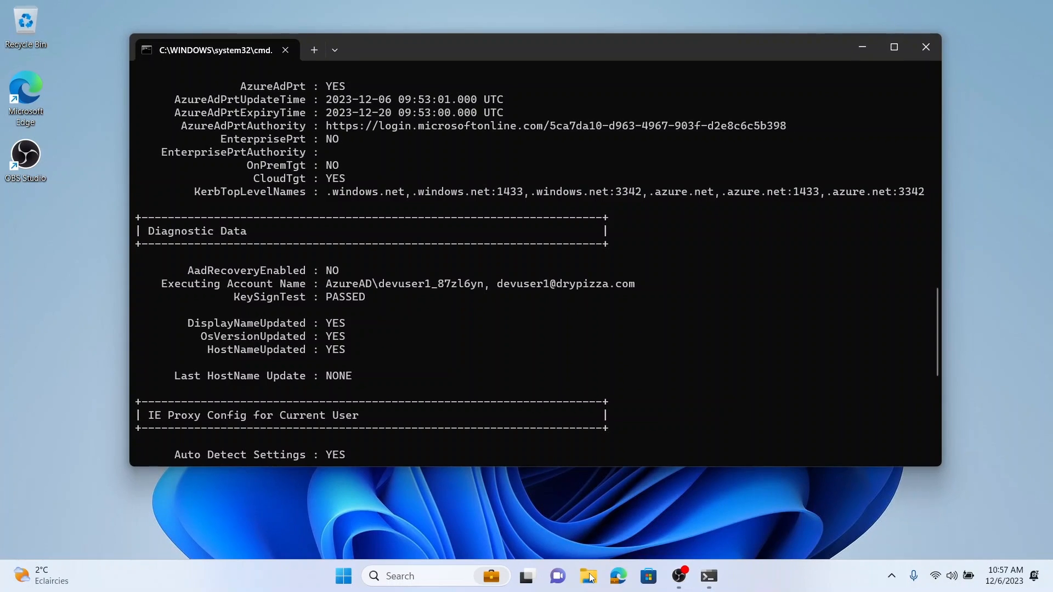
key(super+e)
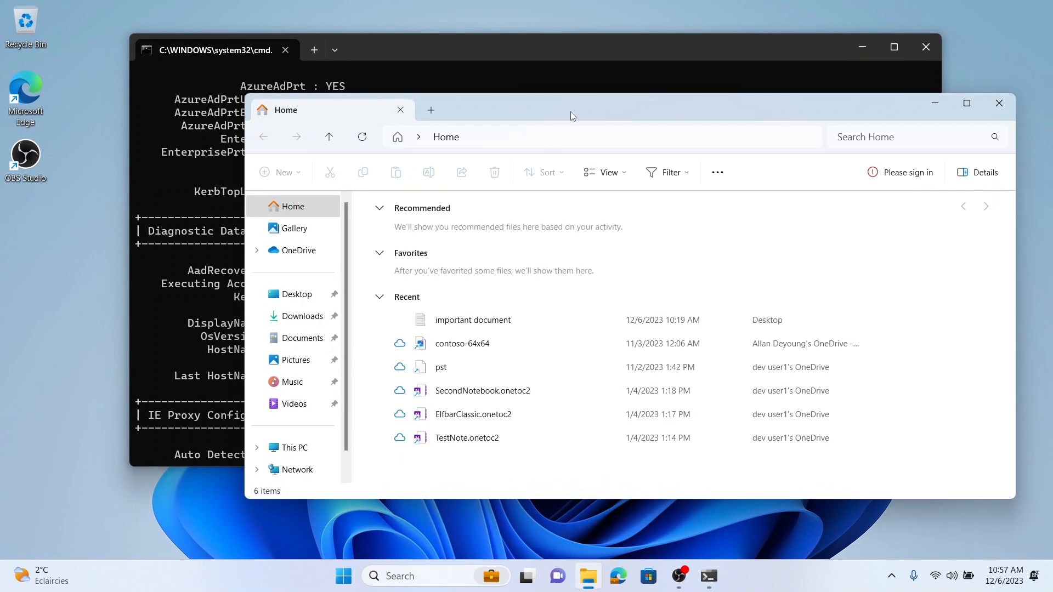
Step: In a maximized File Explorer, browse Local Disk (C:) > Users to the migrated user's profile folder
double_click(570, 111)
click(44, 354)
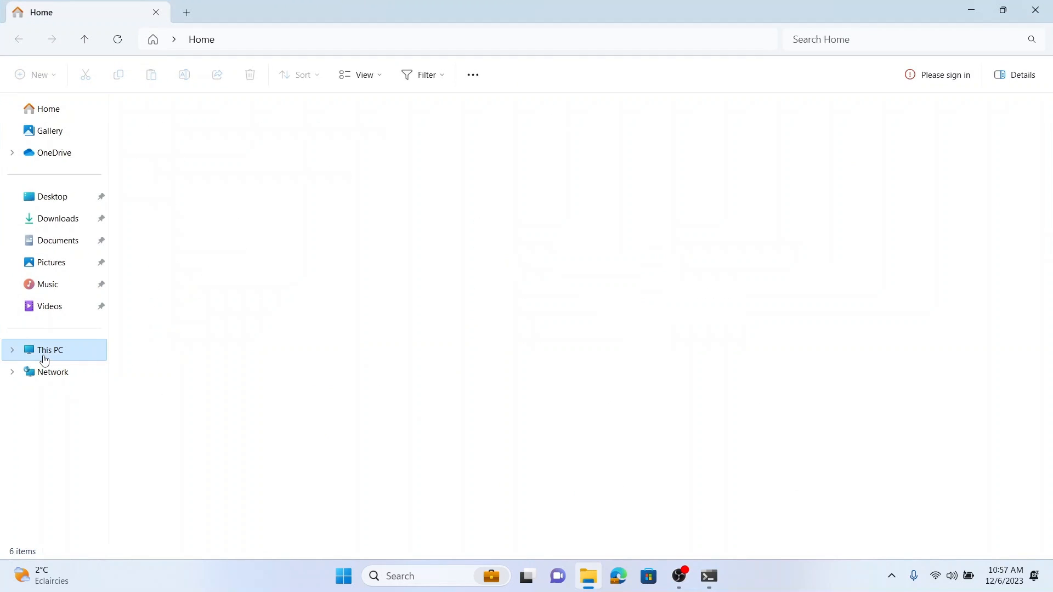
double_click(189, 134)
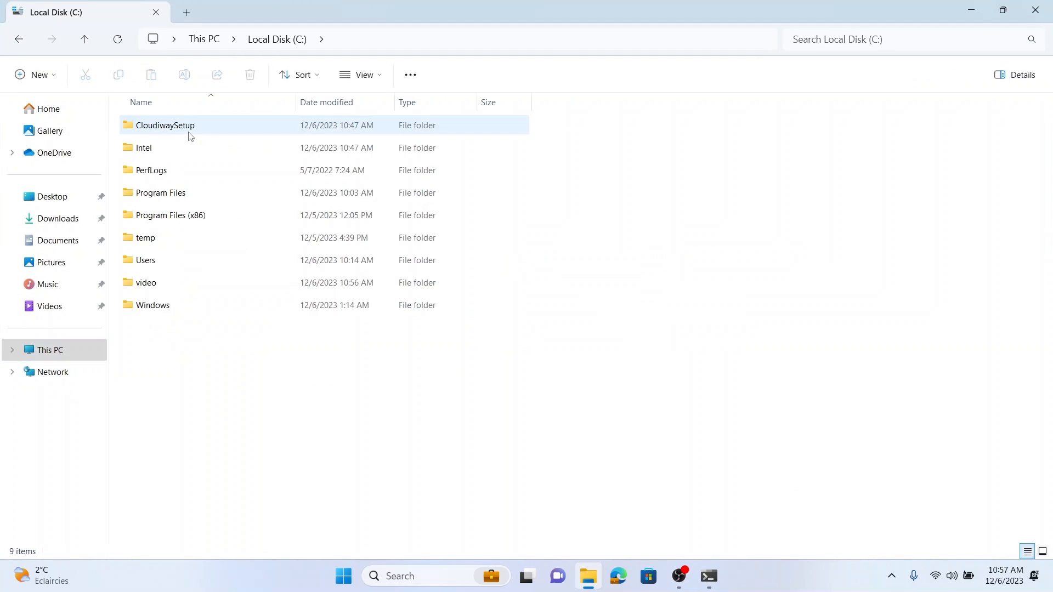
click(153, 263)
double_click(154, 262)
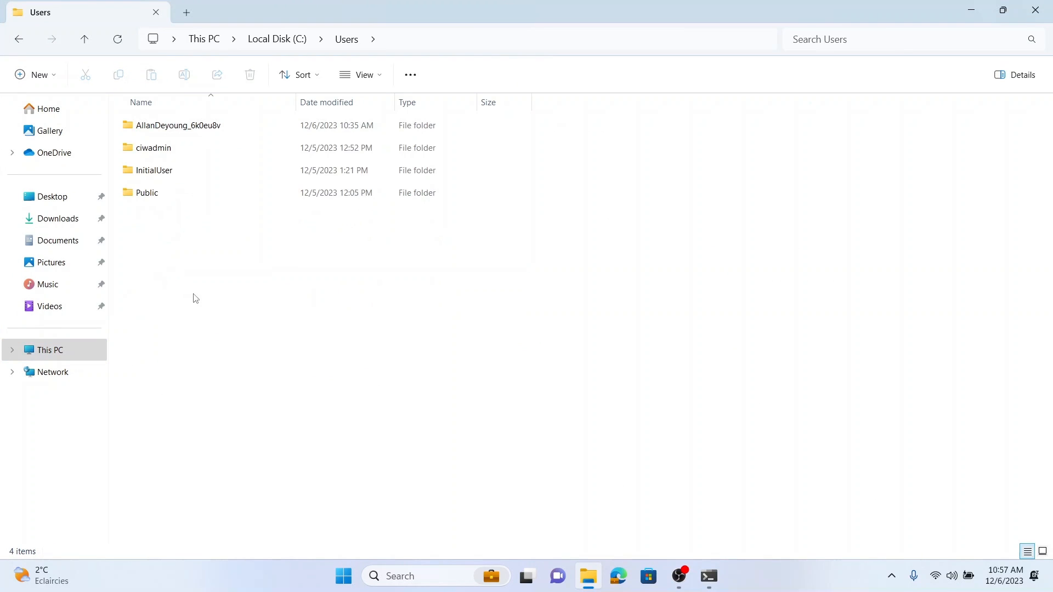
double_click(194, 131)
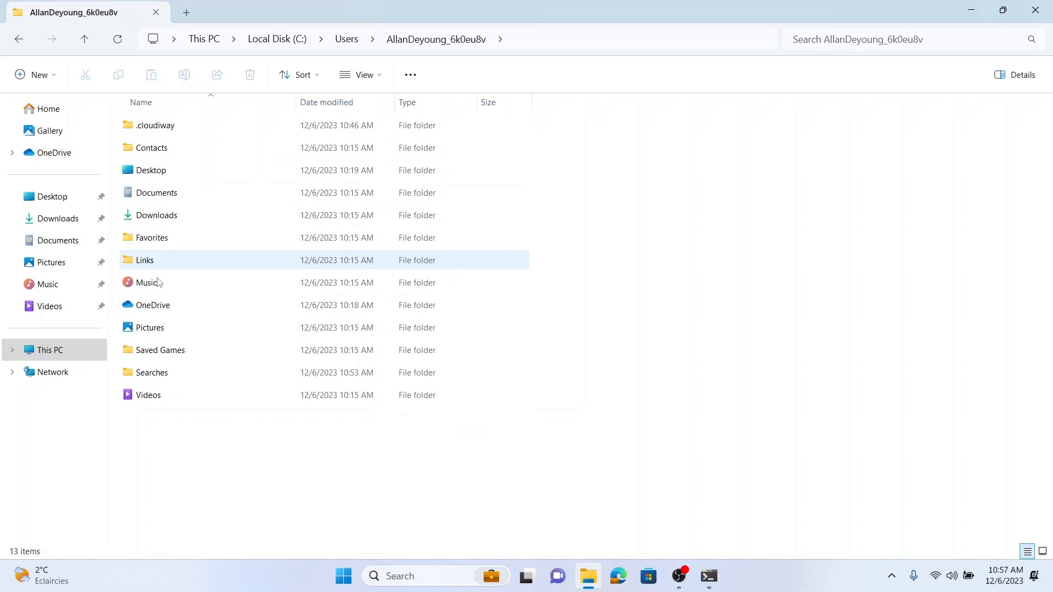
Step: Minimize File Explorer and Command Prompt and select the Important document on the desktop
click(970, 13)
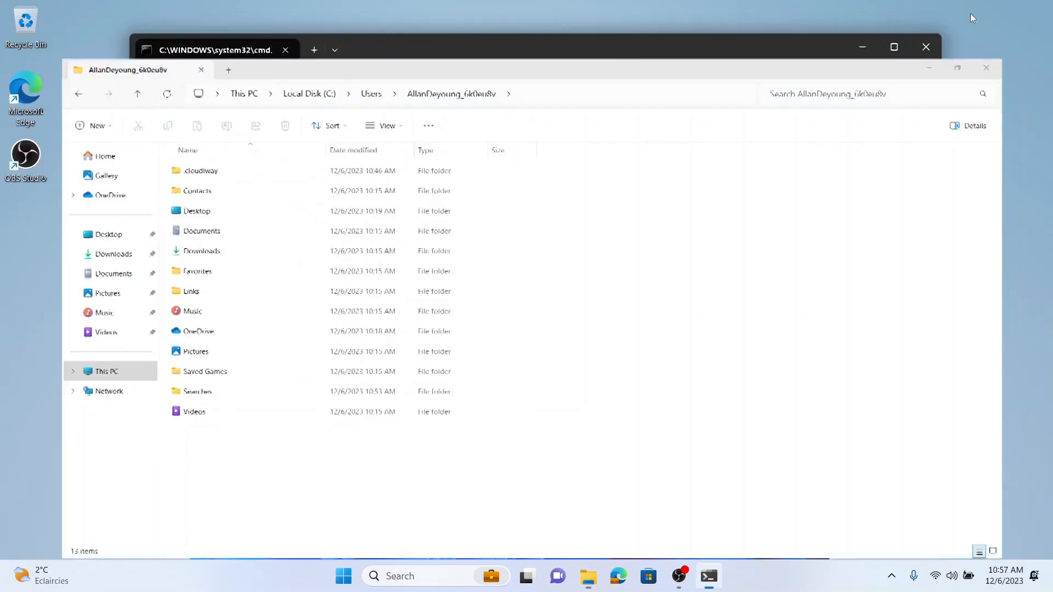
click(864, 47)
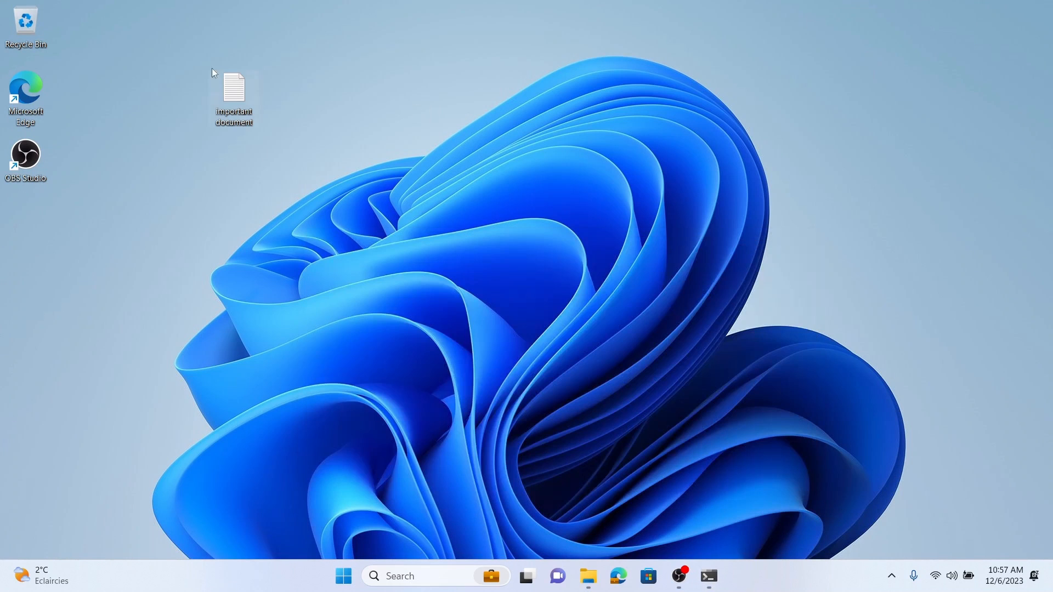
drag(173, 51, 339, 171)
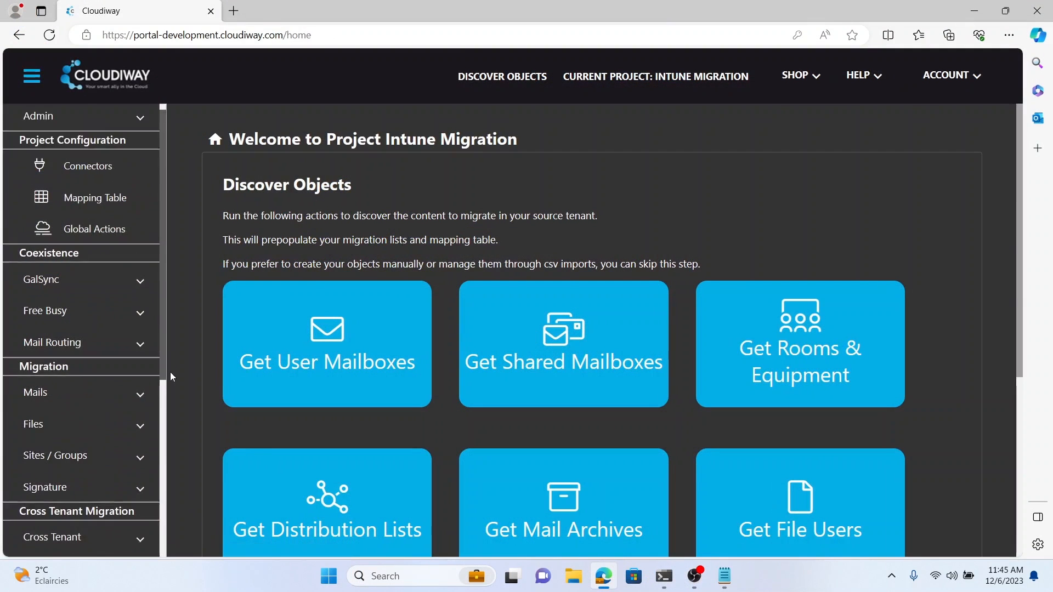
Step: Open CIW-02909 from Agent Devices and review its logs through Migrate Profile Task completed
drag(170, 372, 166, 518)
click(129, 470)
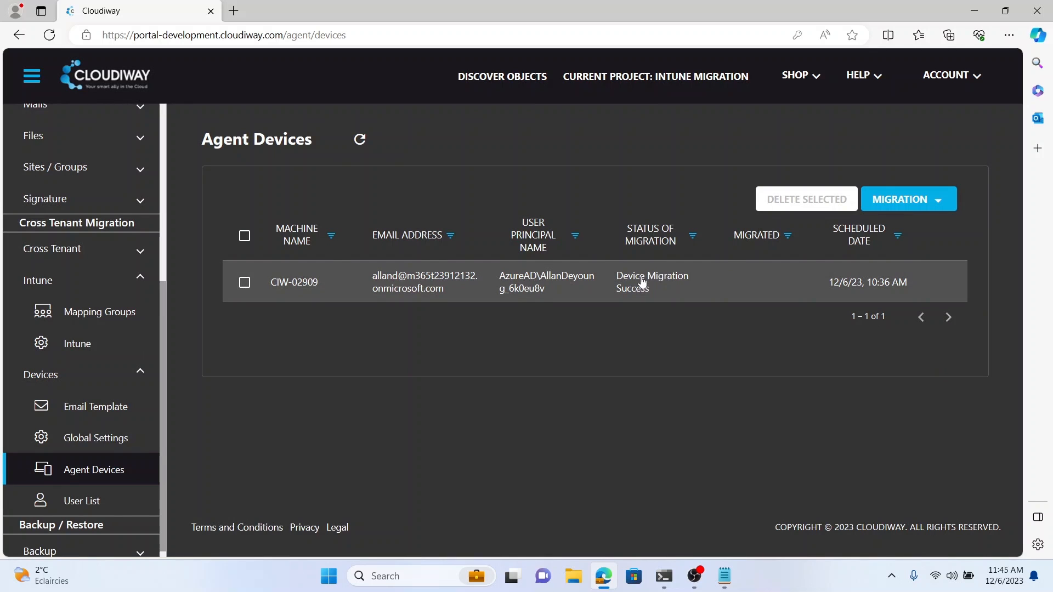
click(491, 284)
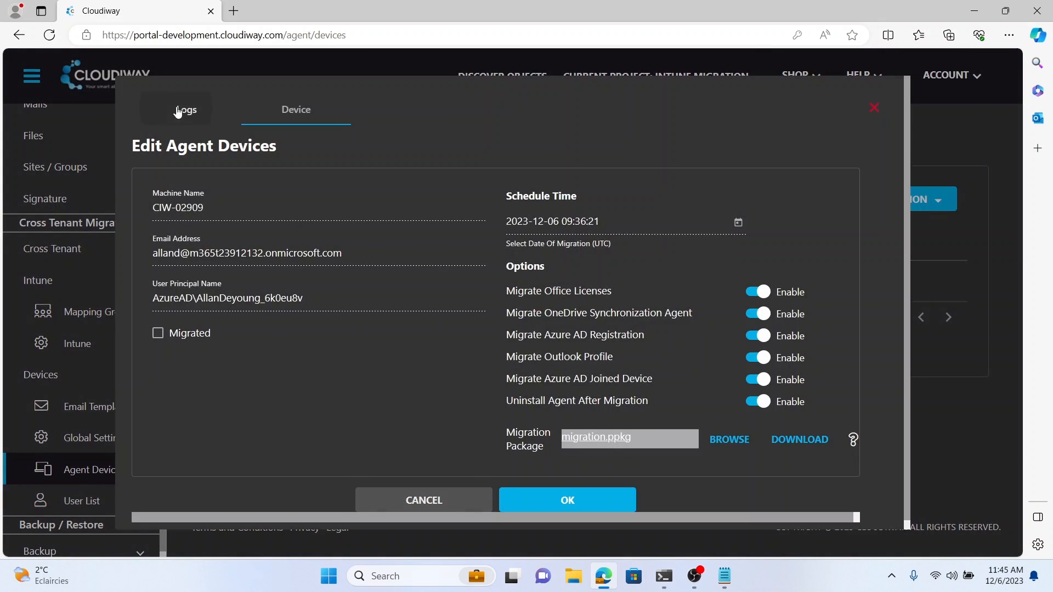
click(178, 109)
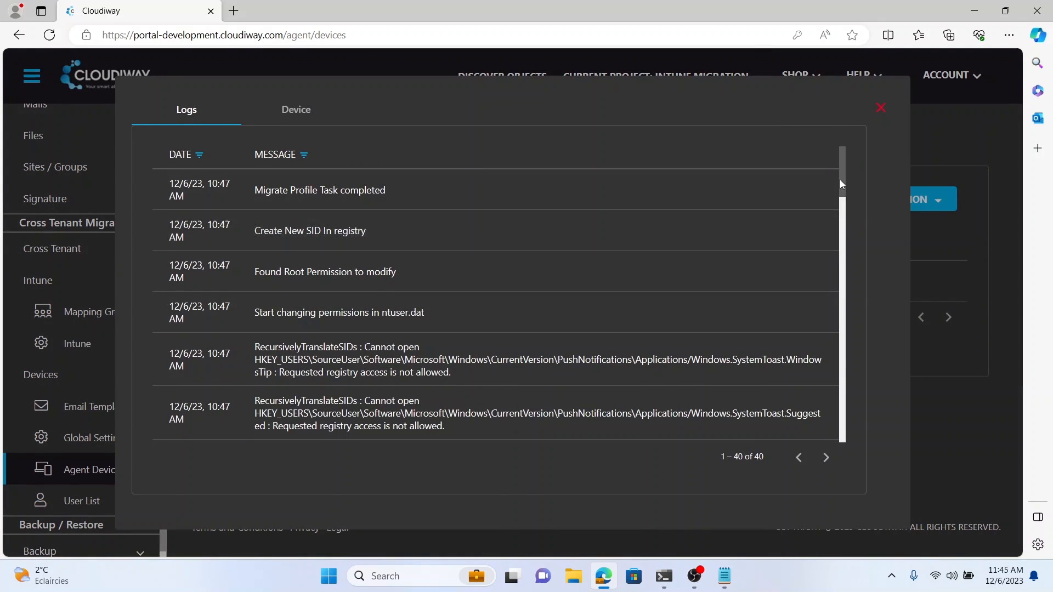
drag(840, 180, 857, 159)
click(877, 107)
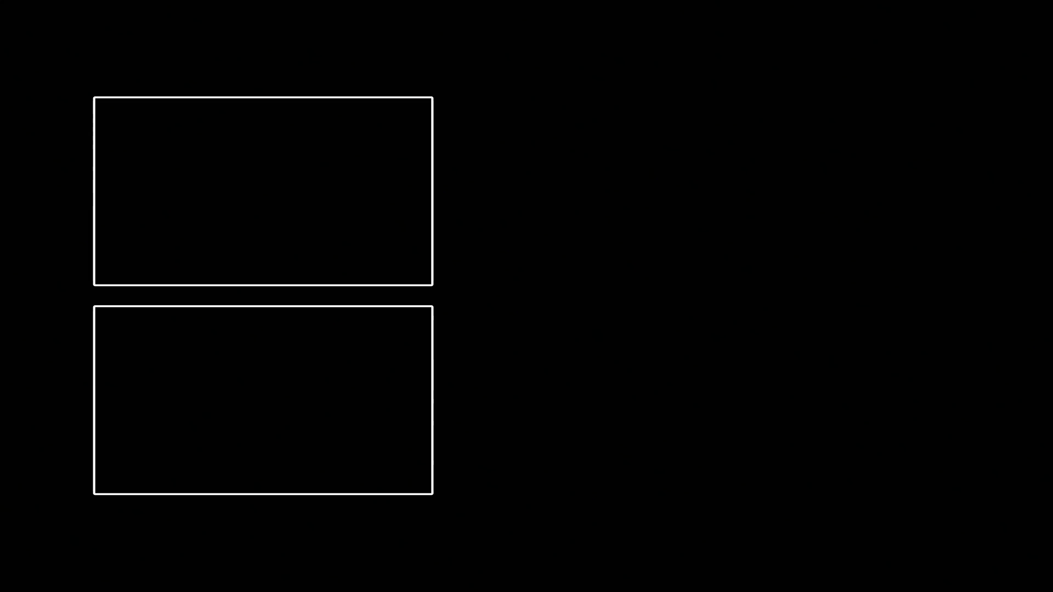